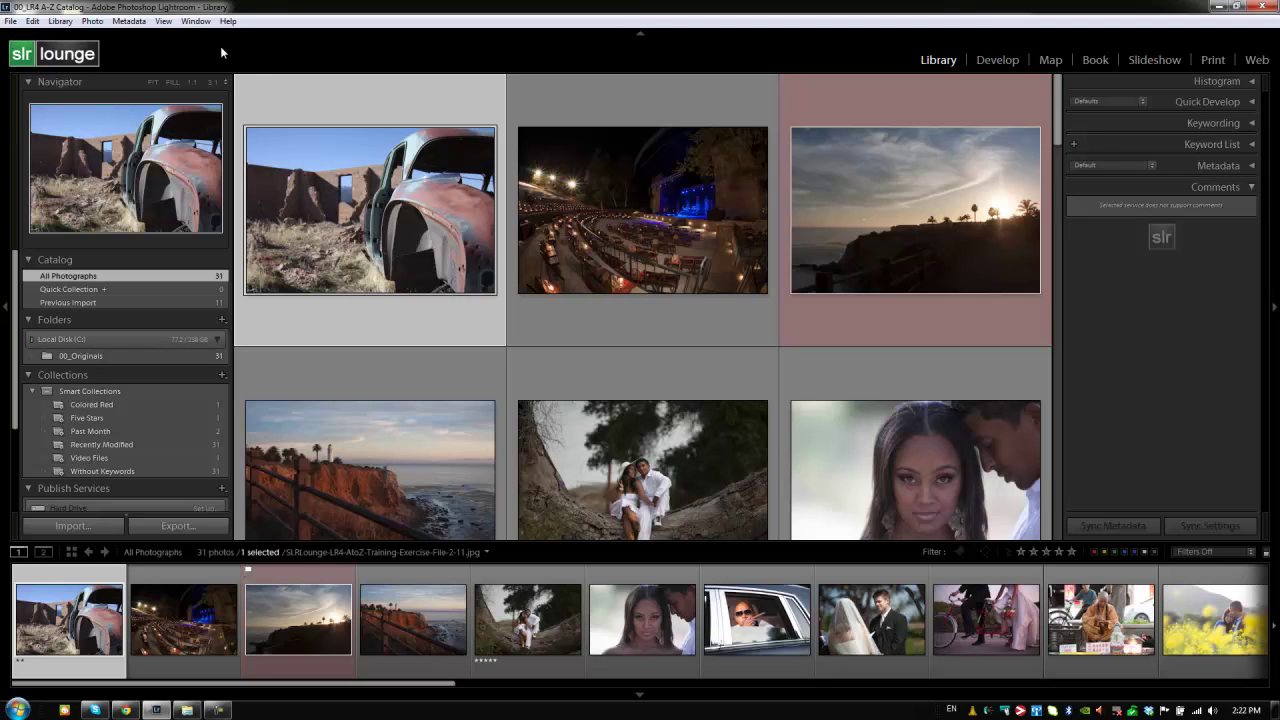
# Open Library View Options from the View menu and move the dialog off the grid thumbnails
pyautogui.click(163, 21)
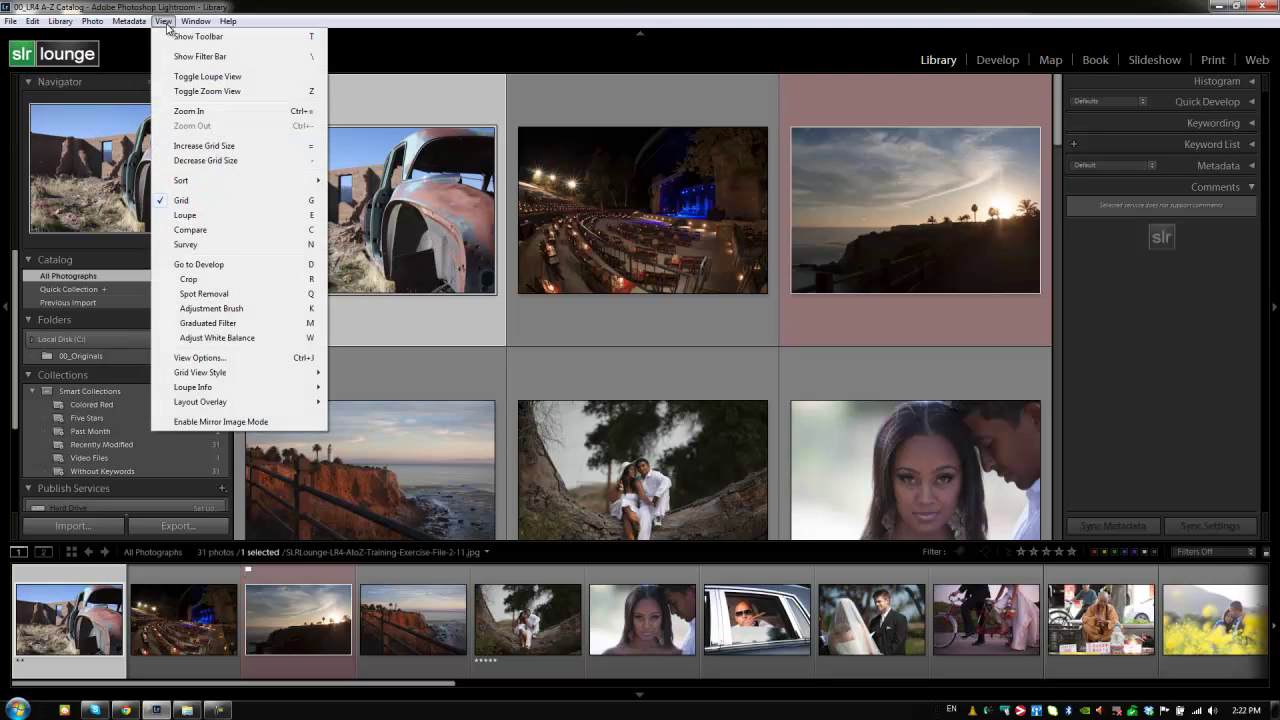
pyautogui.click(205, 358)
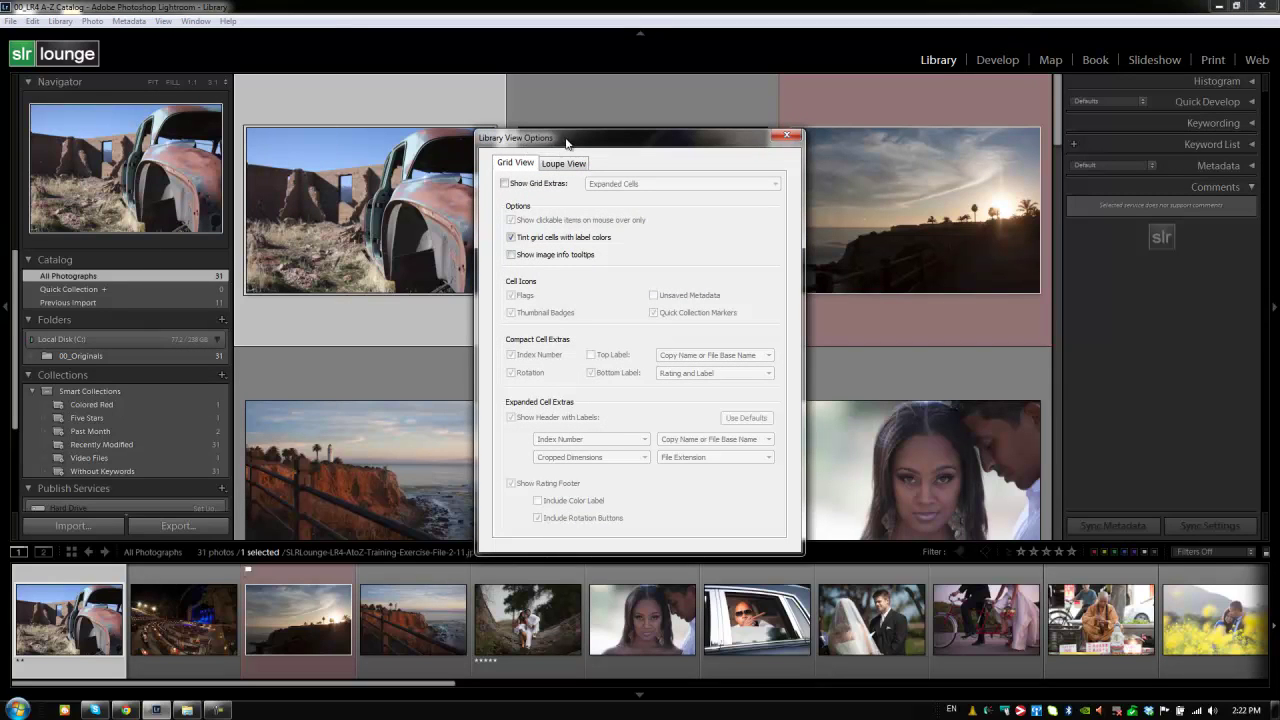
pyautogui.moveTo(573, 147); pyautogui.dragTo(796, 215)
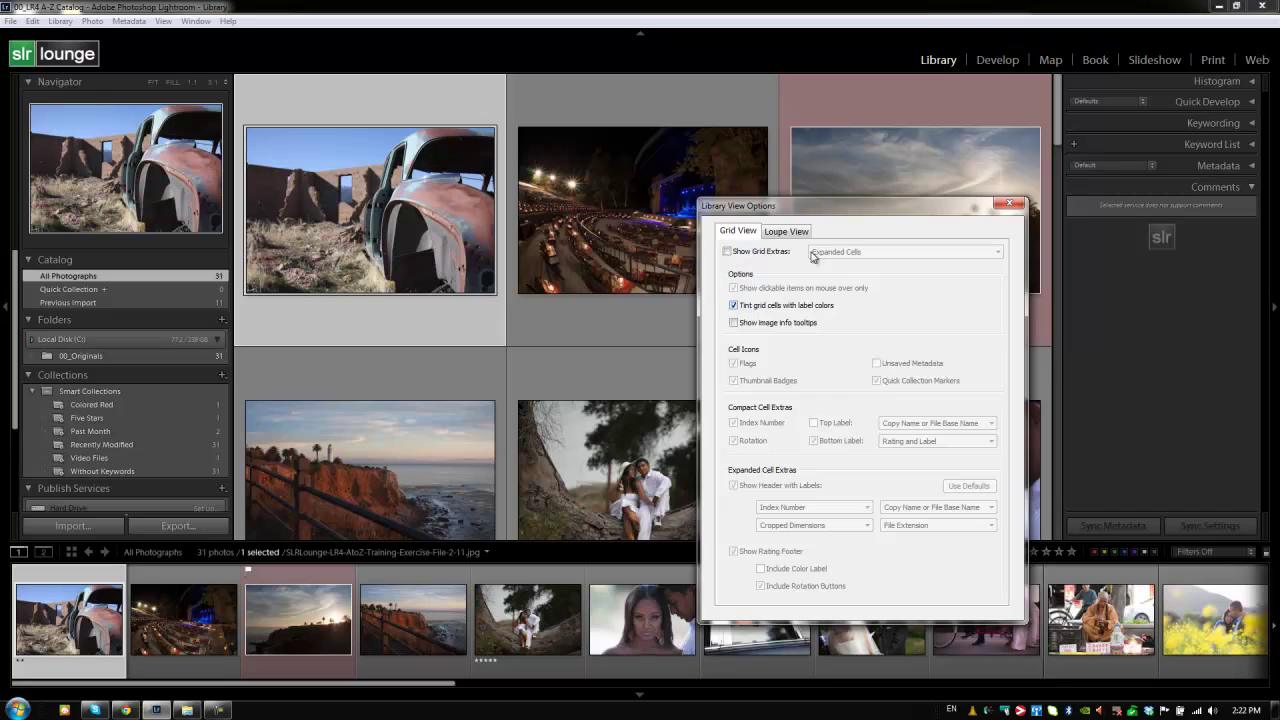
pyautogui.moveTo(840, 212); pyautogui.dragTo(590, 283)
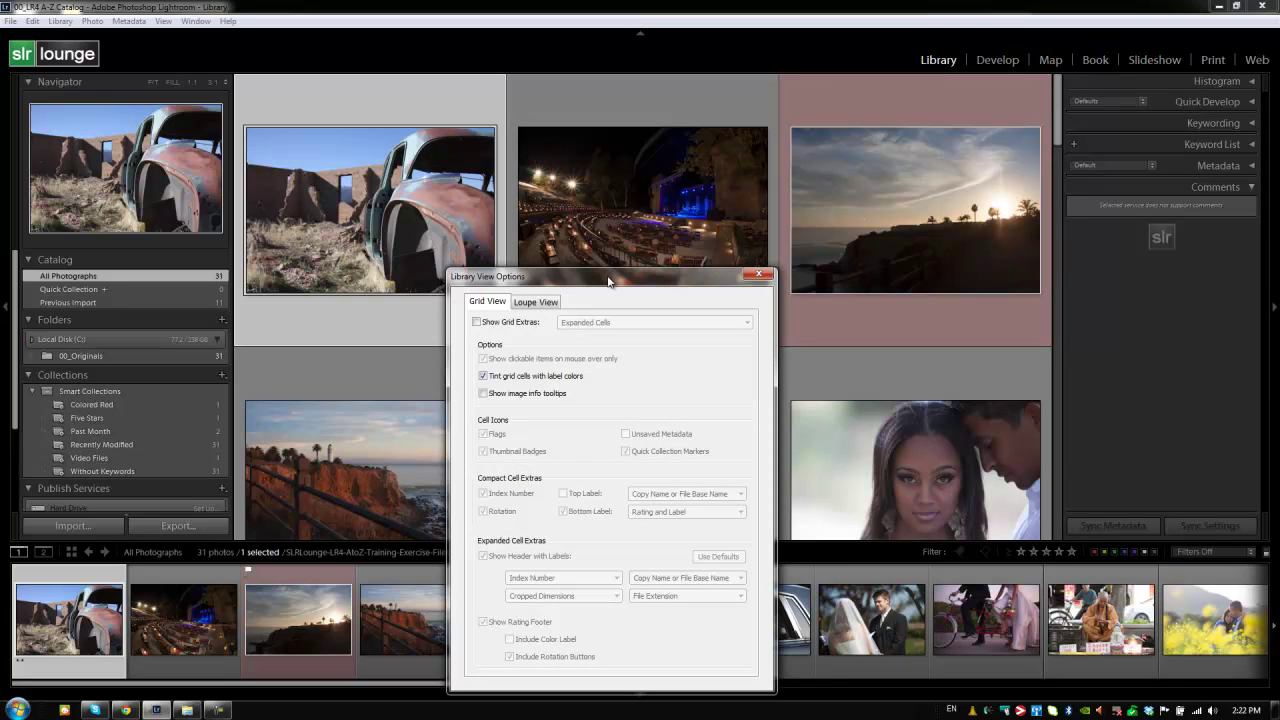
# Turn on Show Grid Extras as Expanded Cells, comparing off and on, then park the dialog left
pyautogui.moveTo(606, 279); pyautogui.dragTo(717, 177)
pyautogui.click(637, 184)
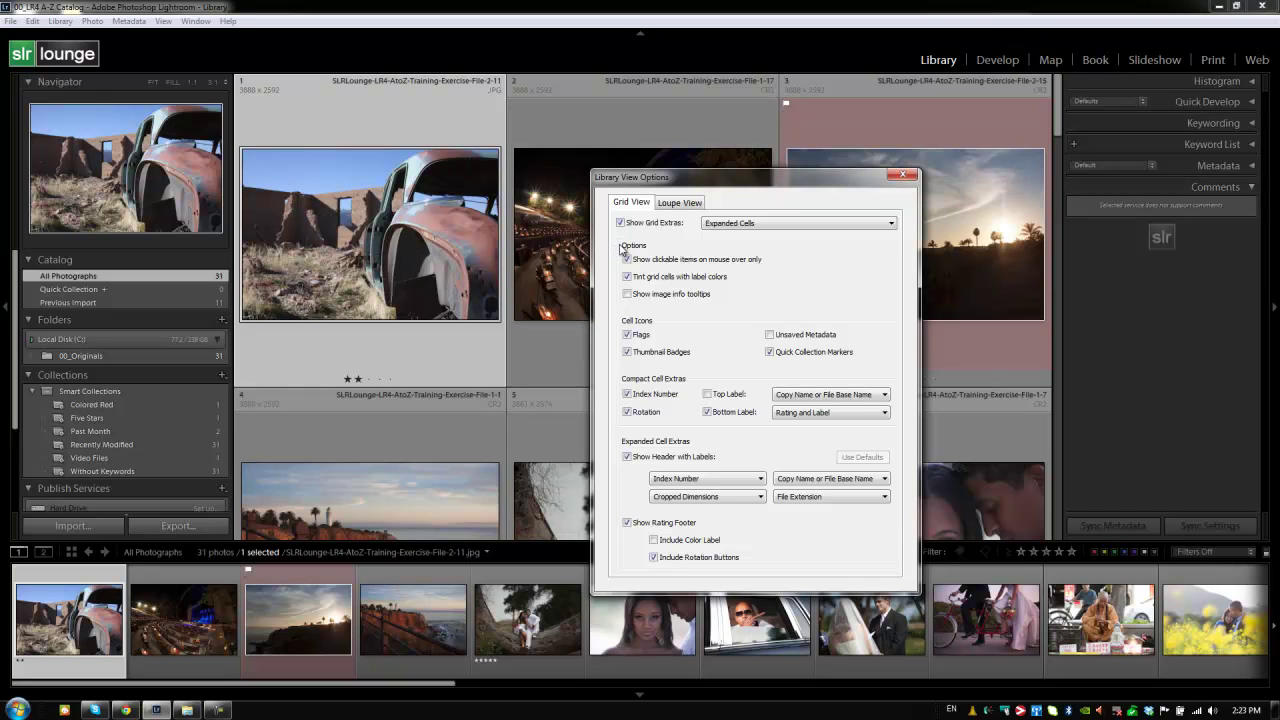
pyautogui.click(620, 223)
pyautogui.click(621, 223)
pyautogui.moveTo(704, 181); pyautogui.dragTo(800, 191)
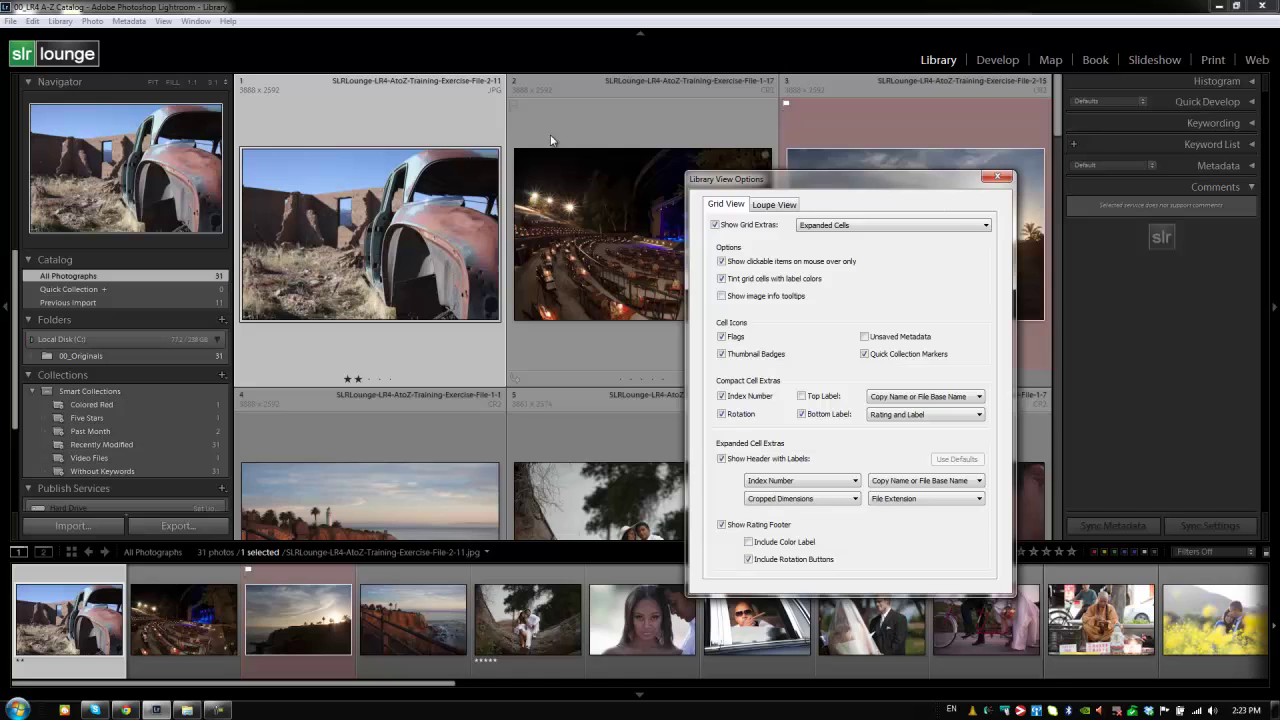
pyautogui.moveTo(754, 183); pyautogui.dragTo(212, 162)
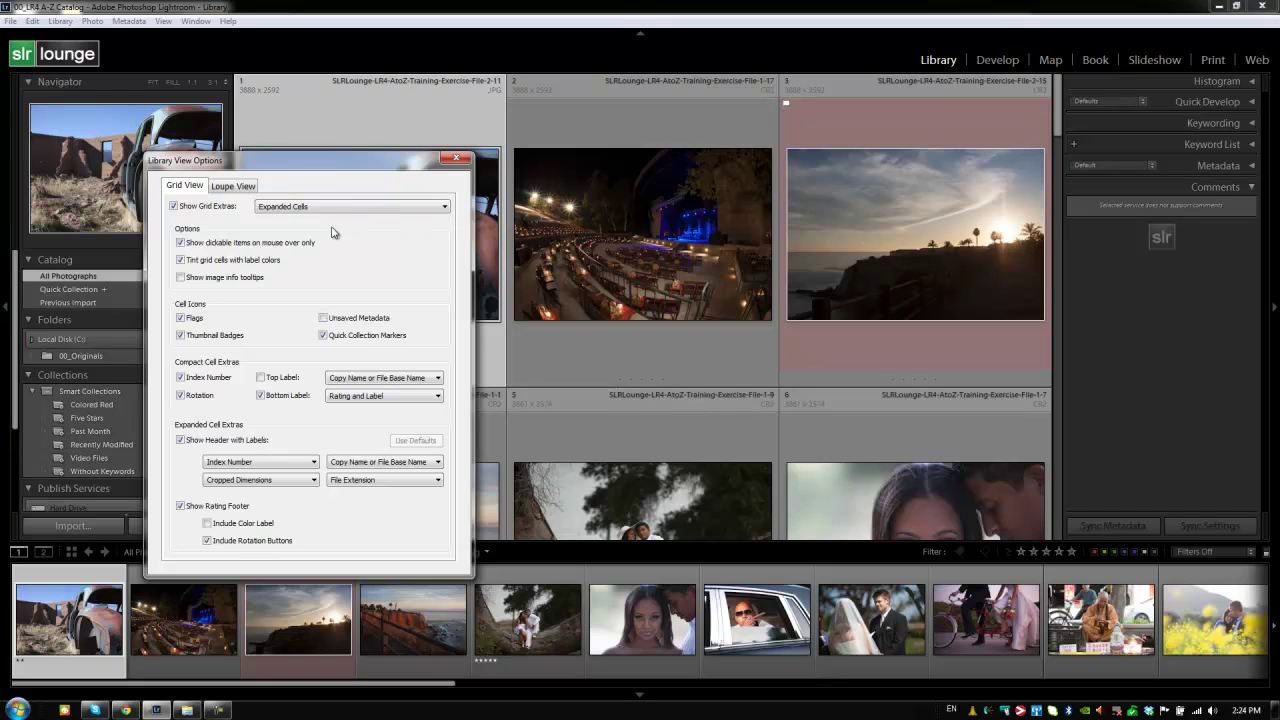
# Try the show-clickable-items-on-mouse-over option, then turn off label-colour tinting of grid cells
pyautogui.click(182, 244)
pyautogui.click(180, 242)
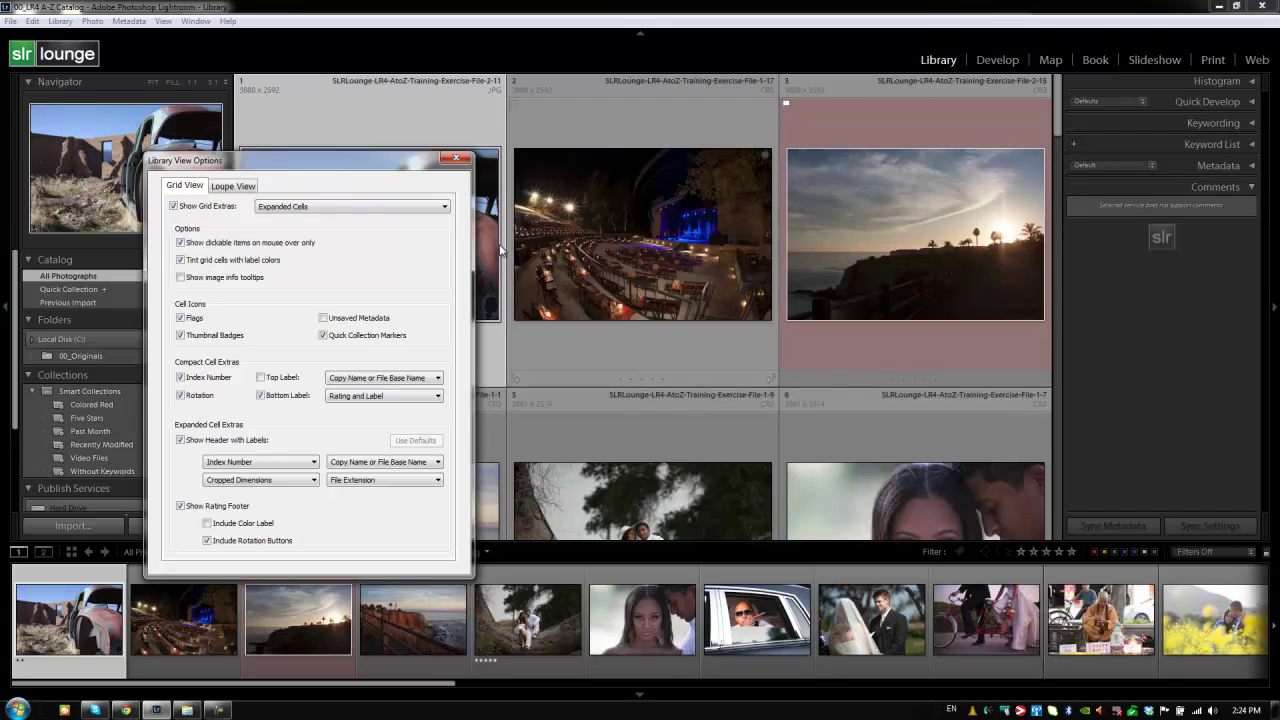
pyautogui.click(232, 261)
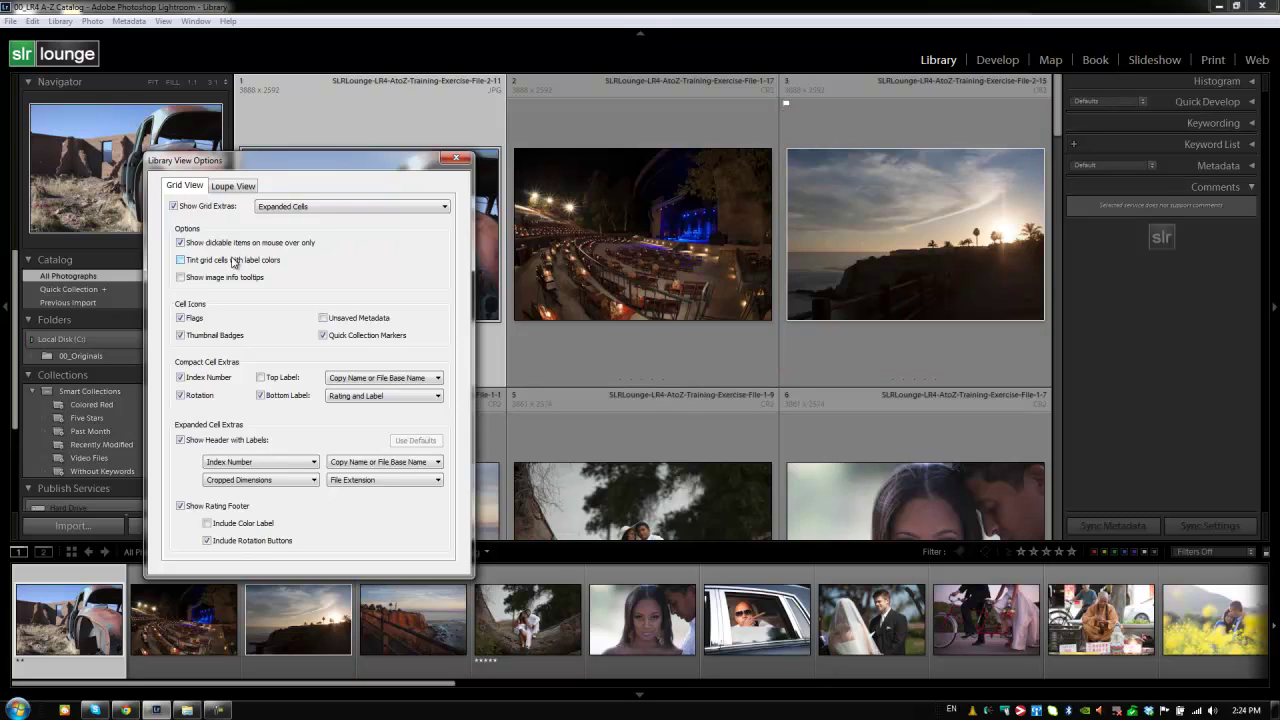
# Turn label-colour tinting of grid cells back on and enable image info tooltips
pyautogui.click(232, 261)
pyautogui.click(199, 279)
pyautogui.click(323, 336)
pyautogui.click(329, 319)
pyautogui.click(496, 109)
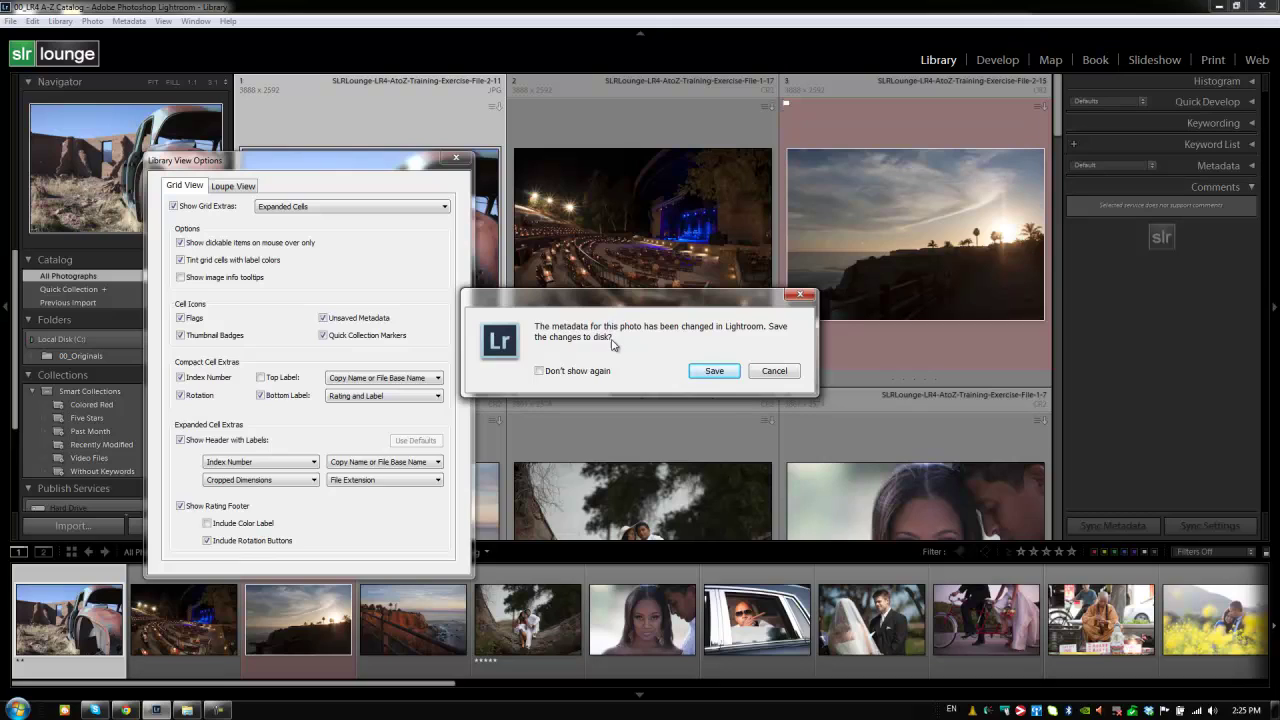
pyautogui.click(775, 371)
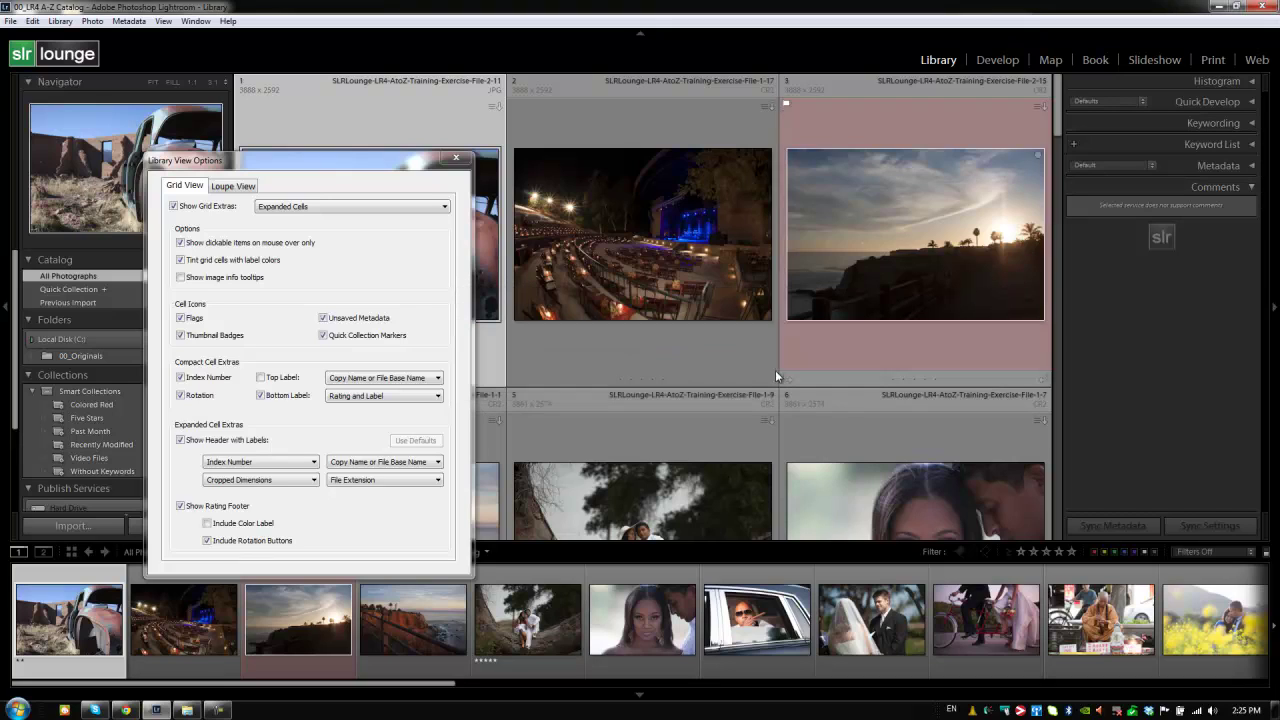
pyautogui.click(348, 319)
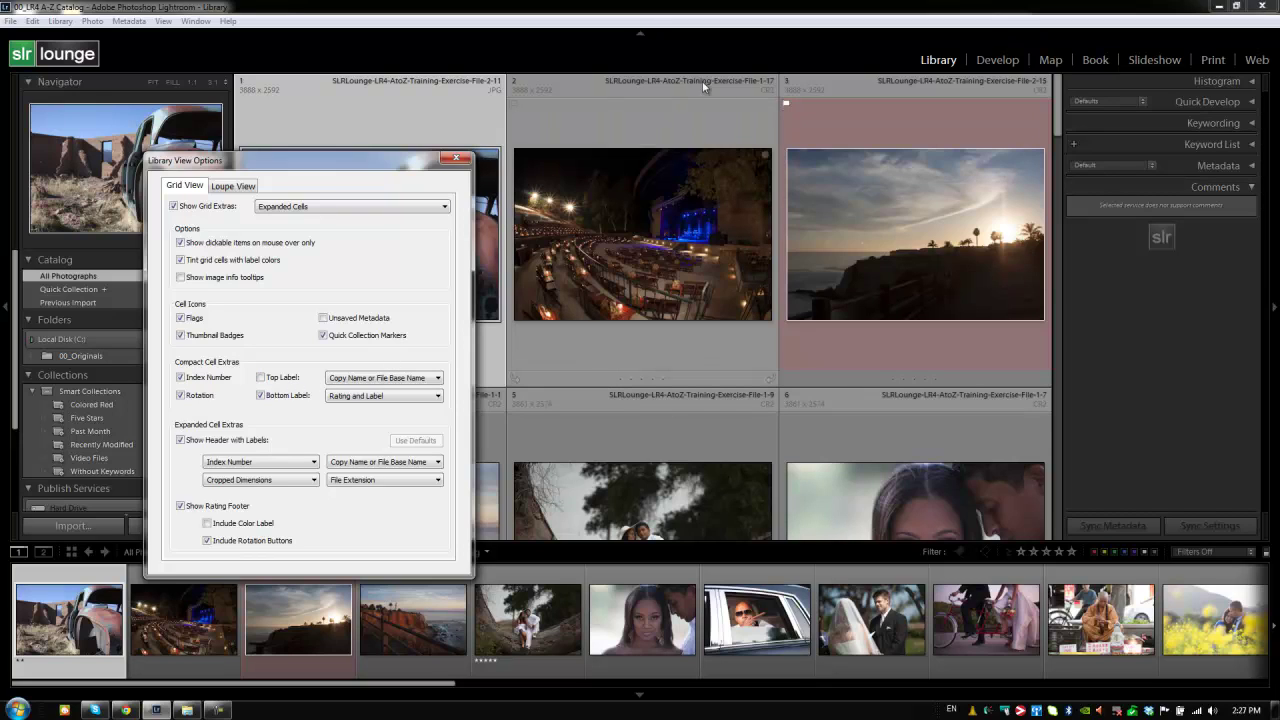
# Set the expanded cell header labels to None and Folder so headers show 00_Originals
pyautogui.click(404, 380)
pyautogui.click(408, 378)
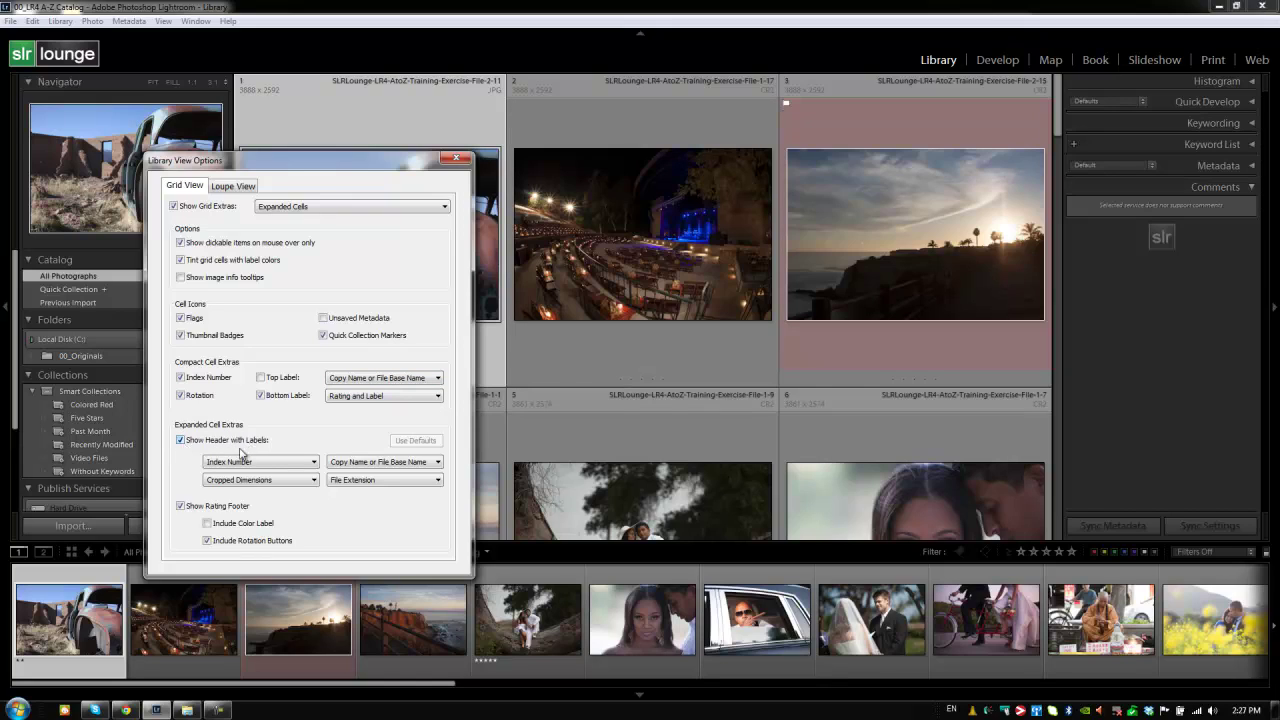
pyautogui.click(300, 466)
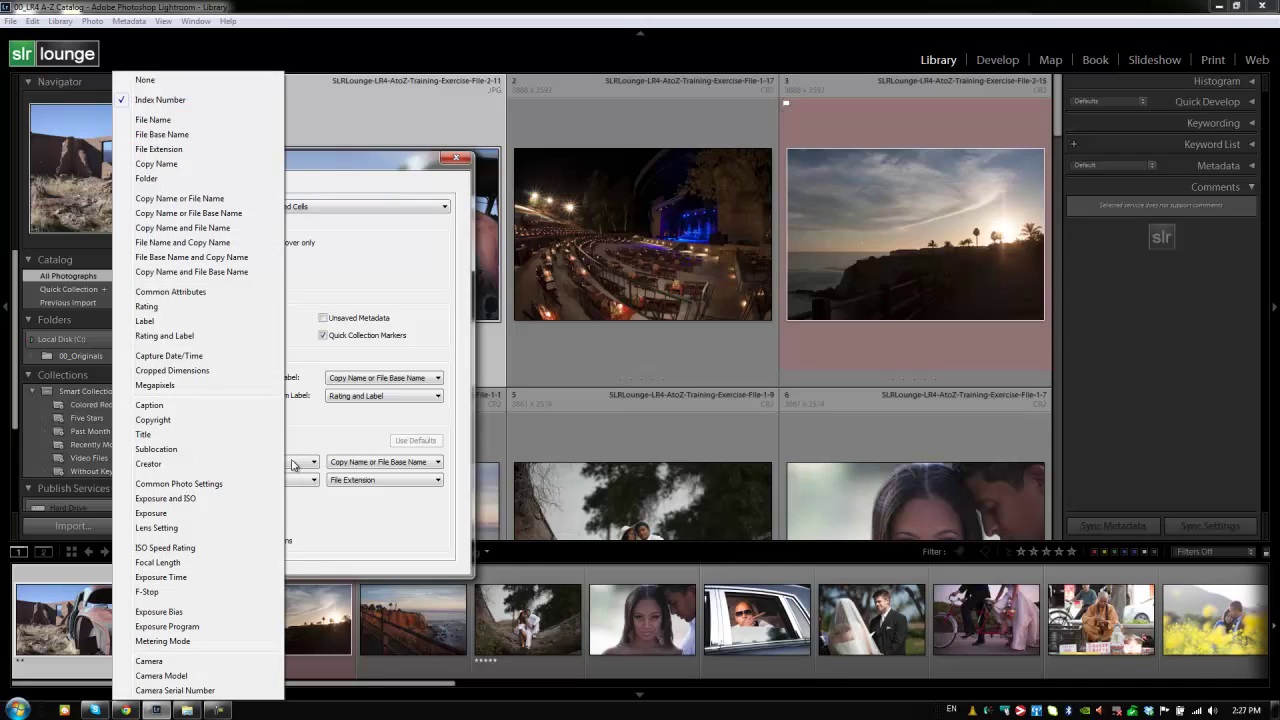
pyautogui.click(200, 81)
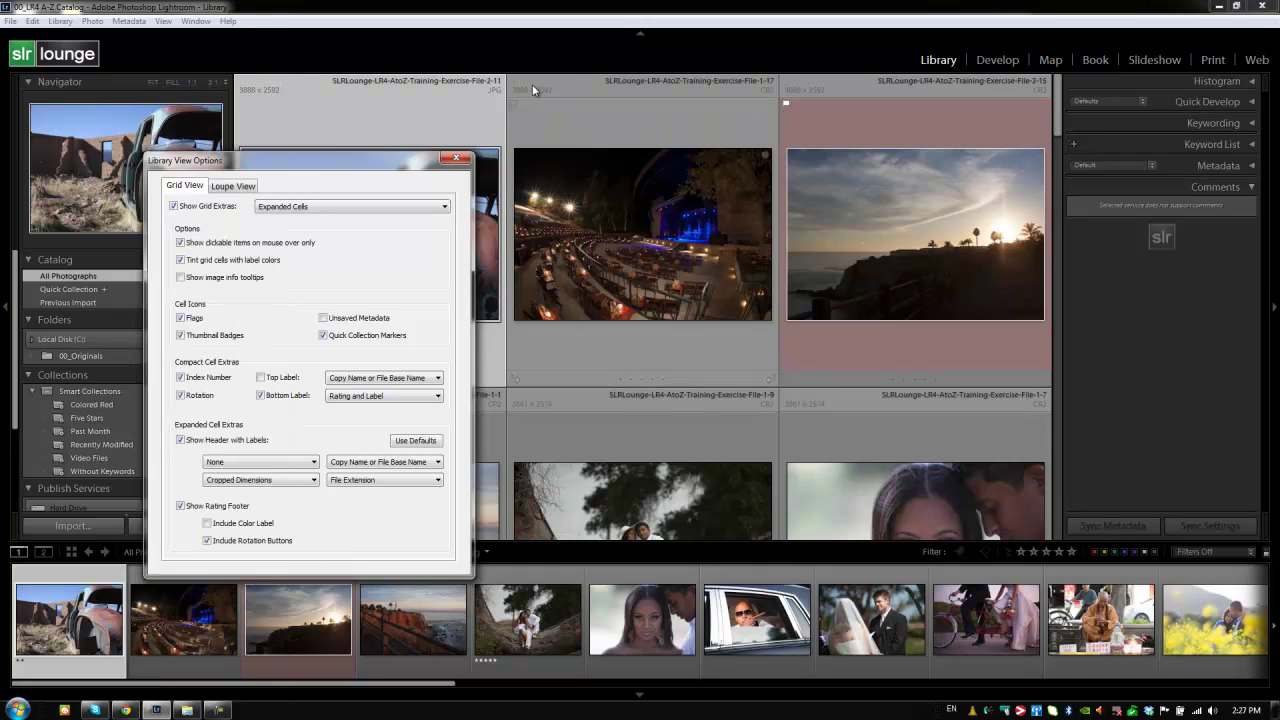
pyautogui.click(375, 465)
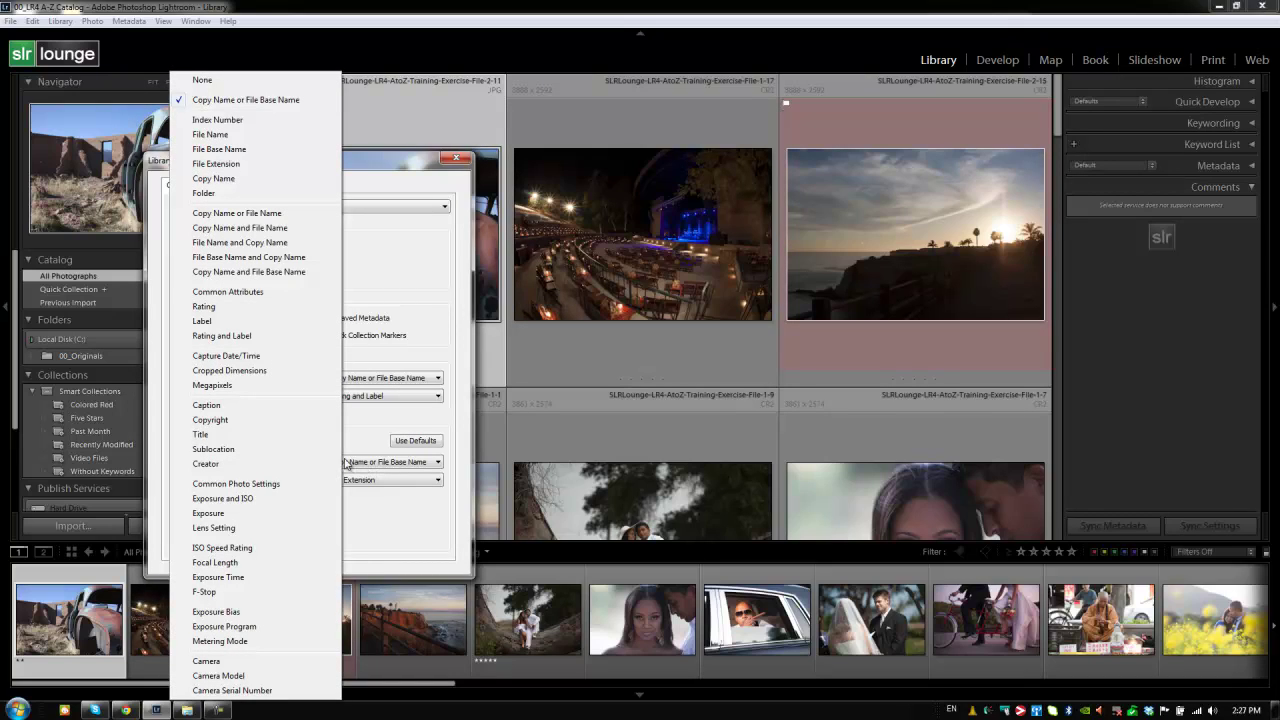
pyautogui.click(244, 195)
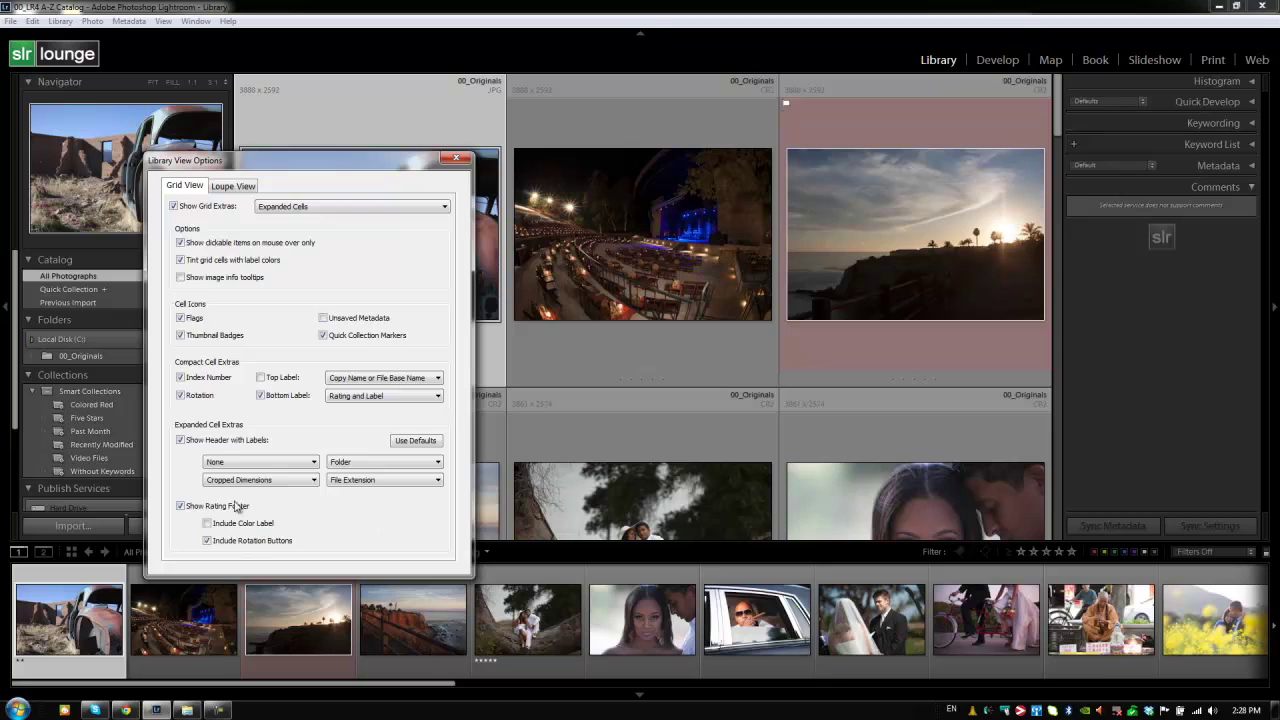
# Toggle the rating footer off and on, then restore the default expanded cell header labels
pyautogui.click(186, 508)
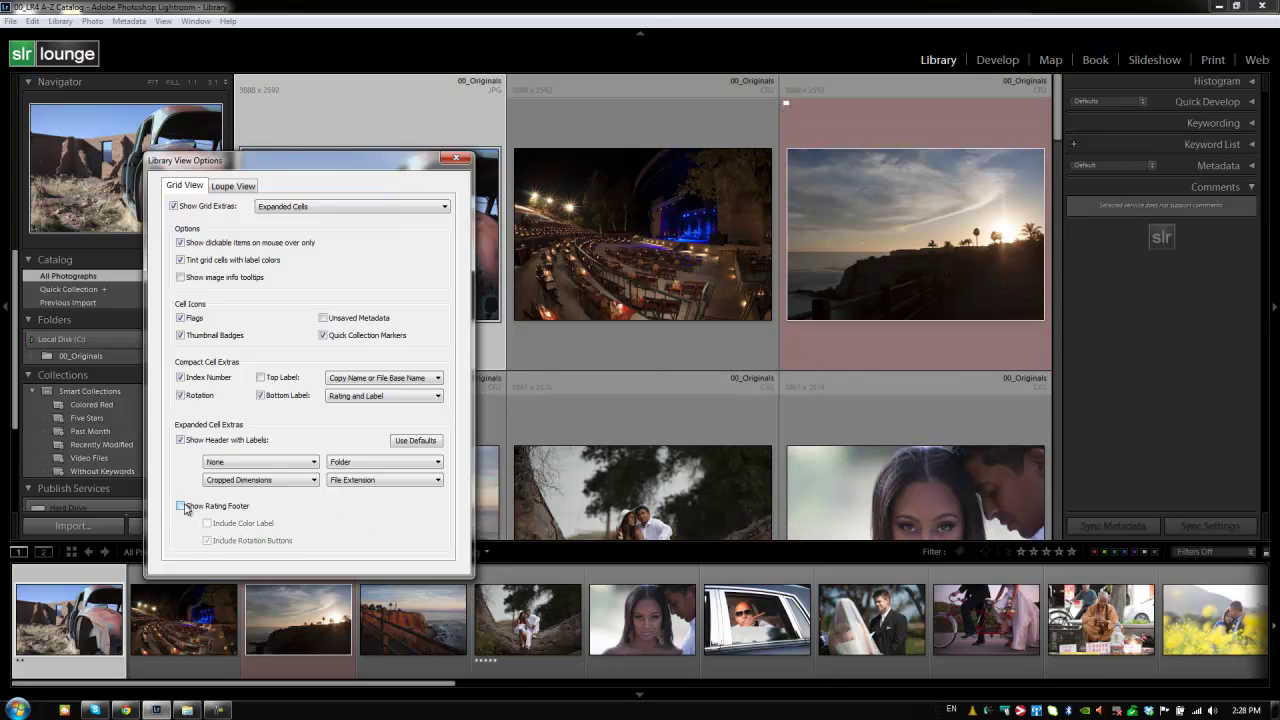
pyautogui.click(181, 506)
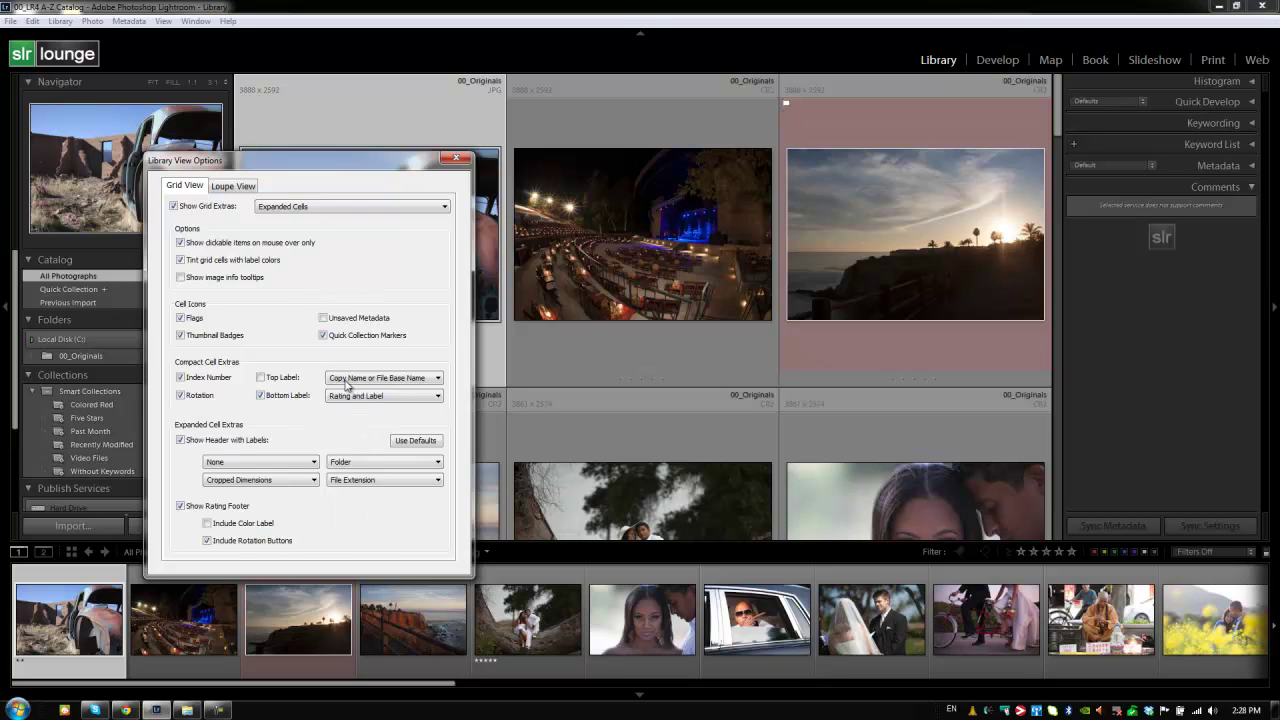
pyautogui.click(421, 440)
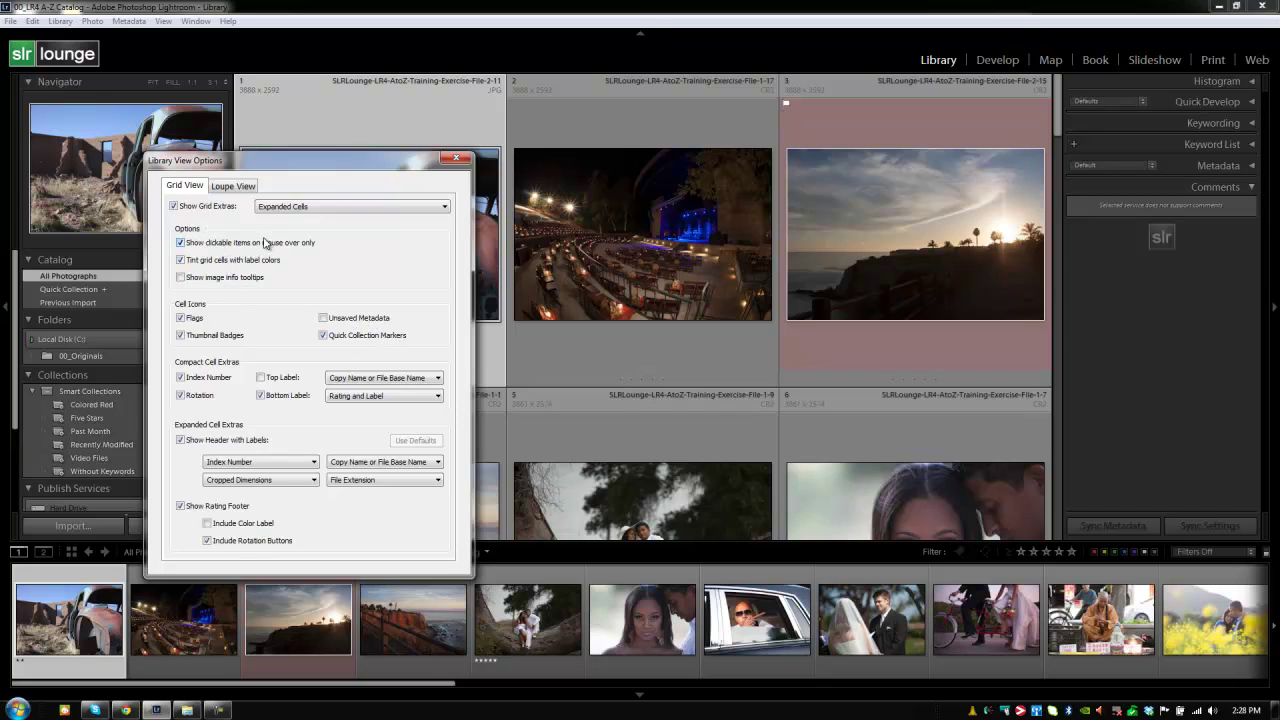
# Turn off grid extras, view the Loupe View settings, and close the options dialog
pyautogui.click(174, 206)
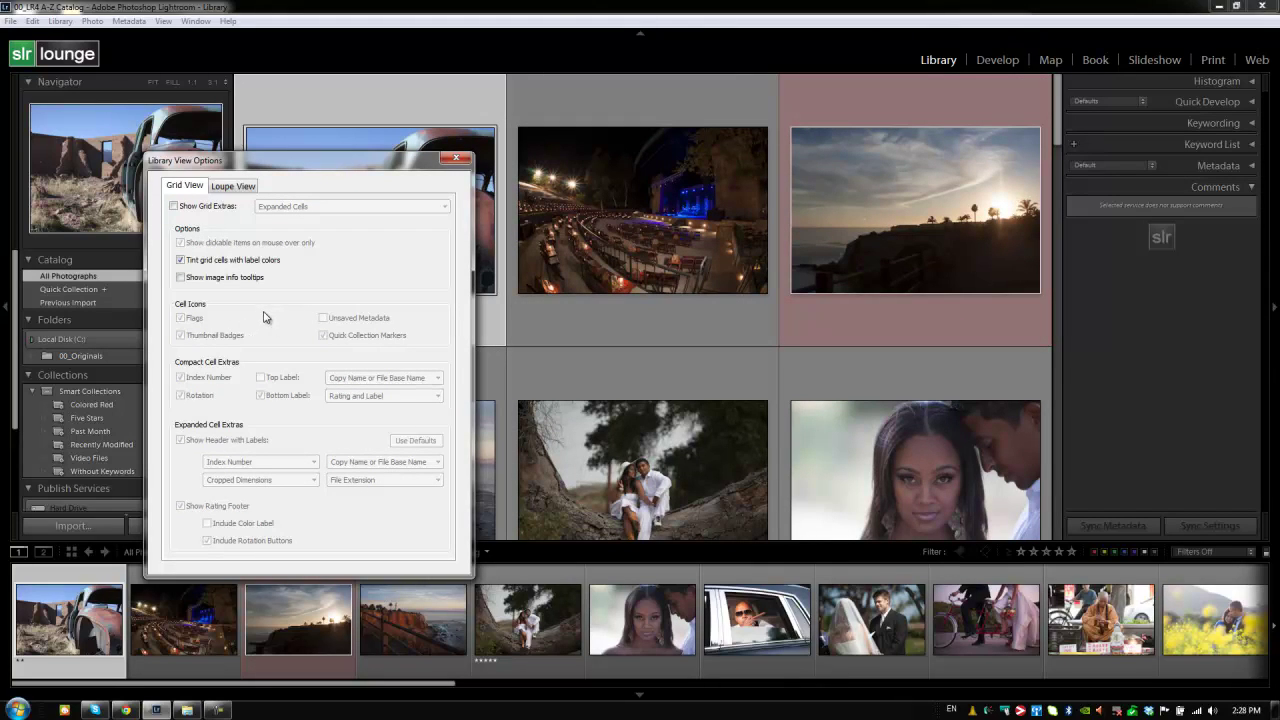
pyautogui.click(236, 187)
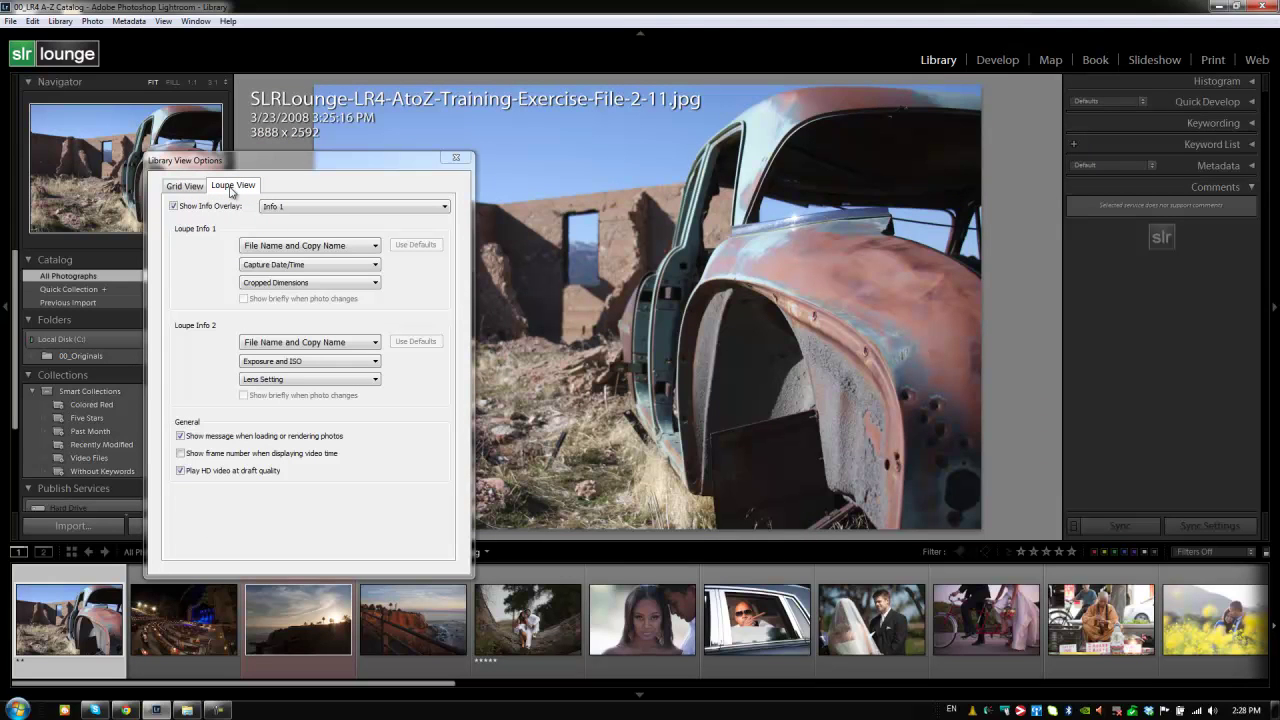
pyautogui.click(459, 159)
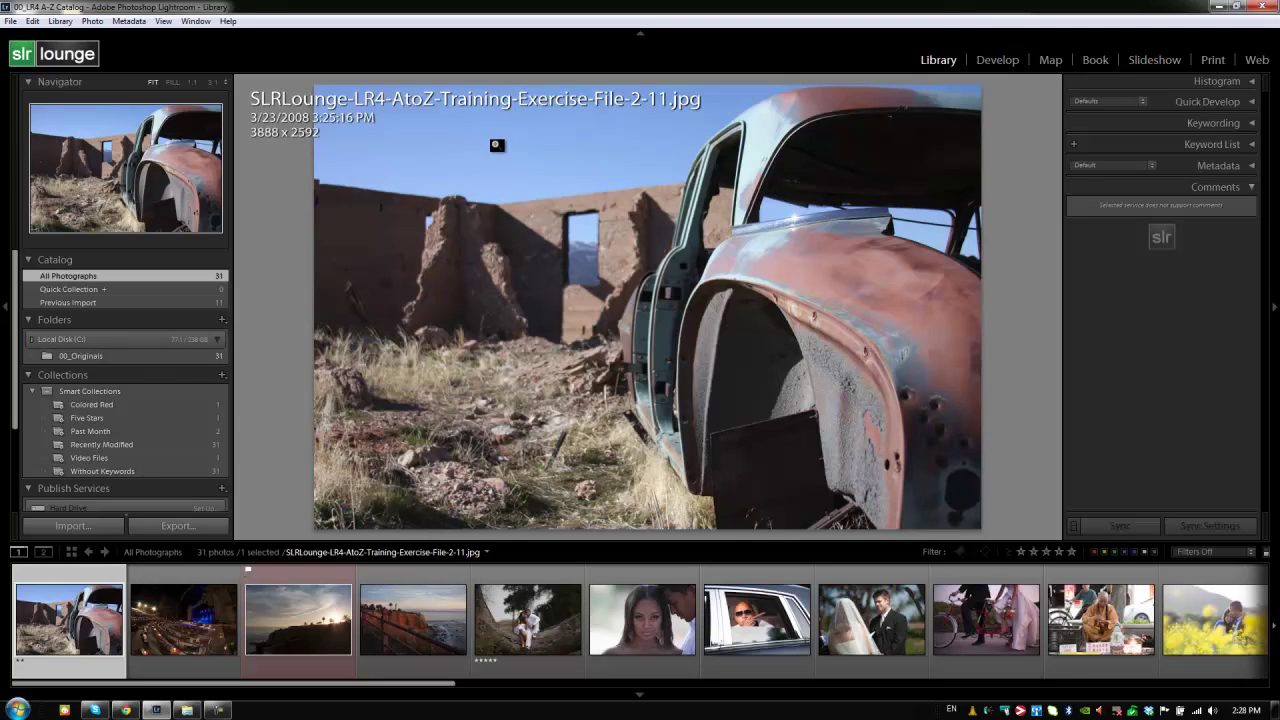
# Cycle the loupe info overlay with I through Info 1, Info 2 and off
pyautogui.press('i')
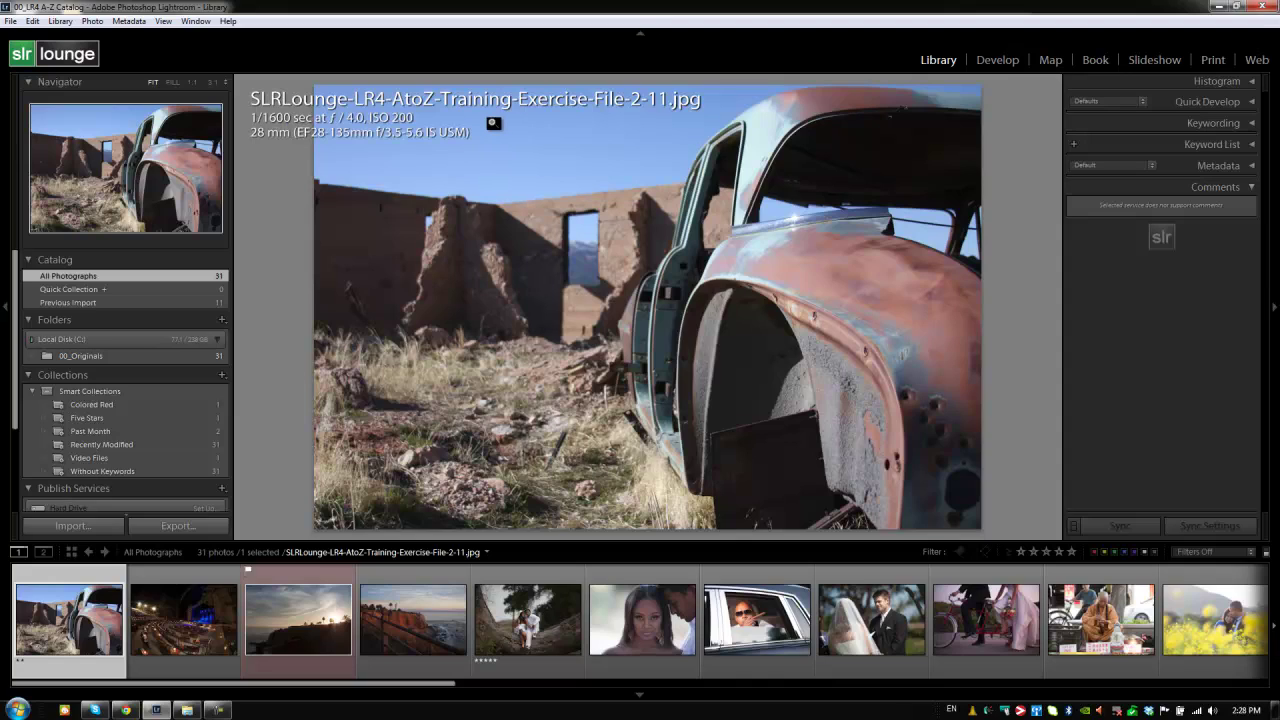
pyautogui.press('i')
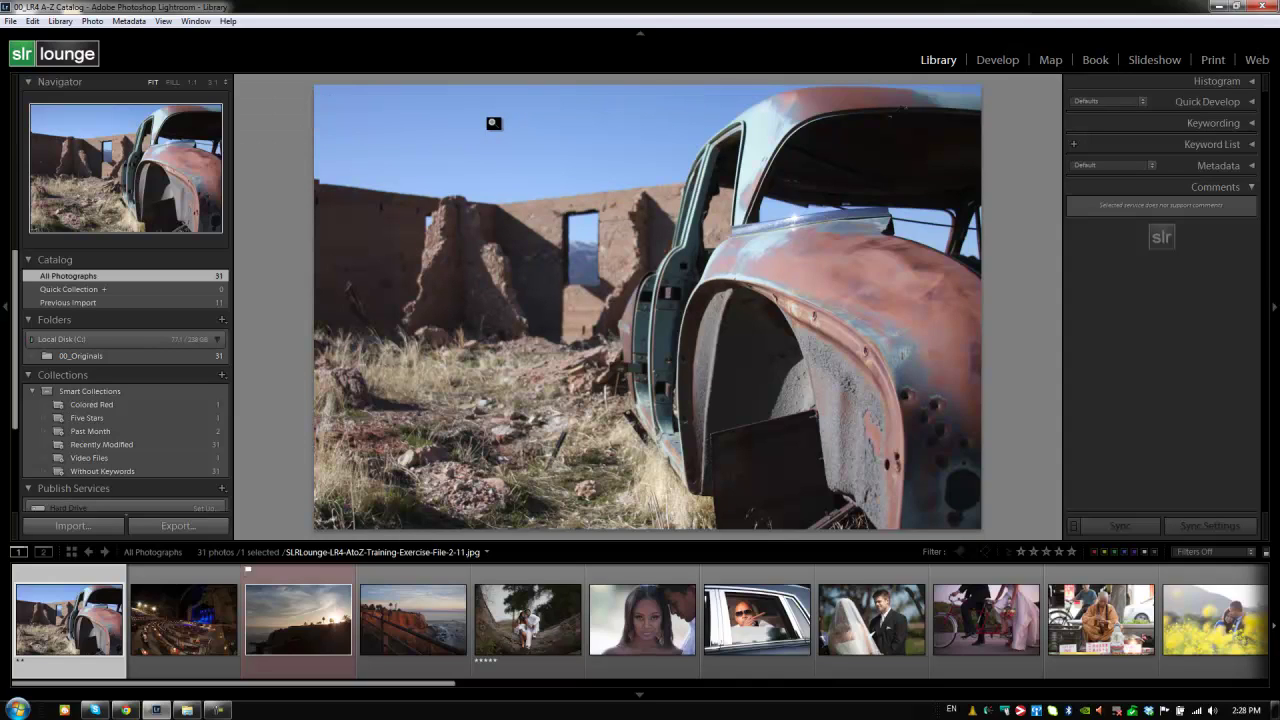
pyautogui.press('i')
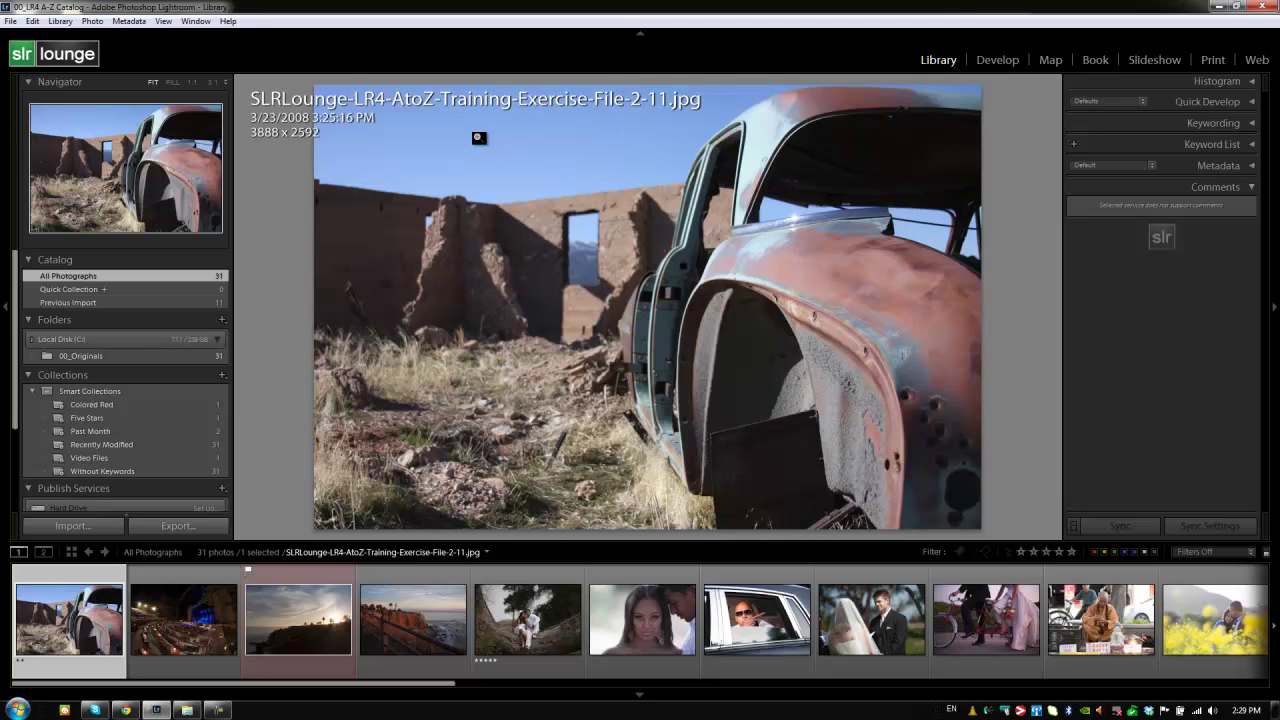
pyautogui.press('i')
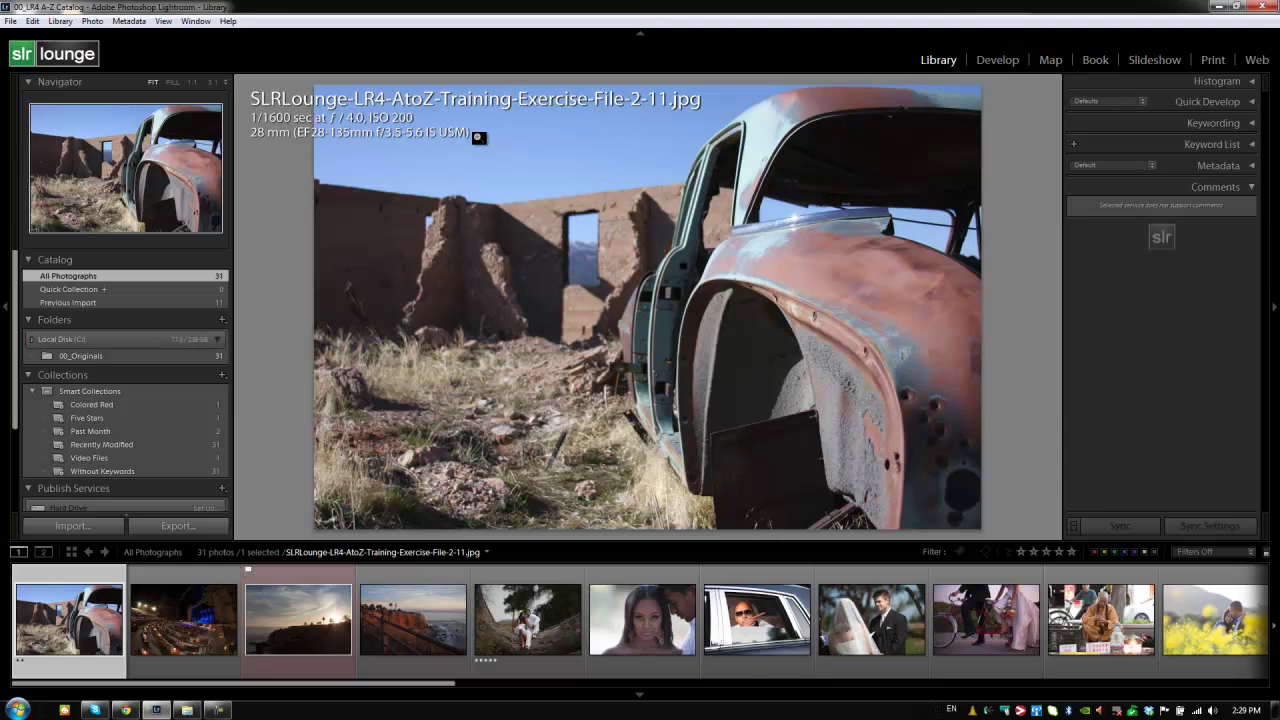
pyautogui.press('i')
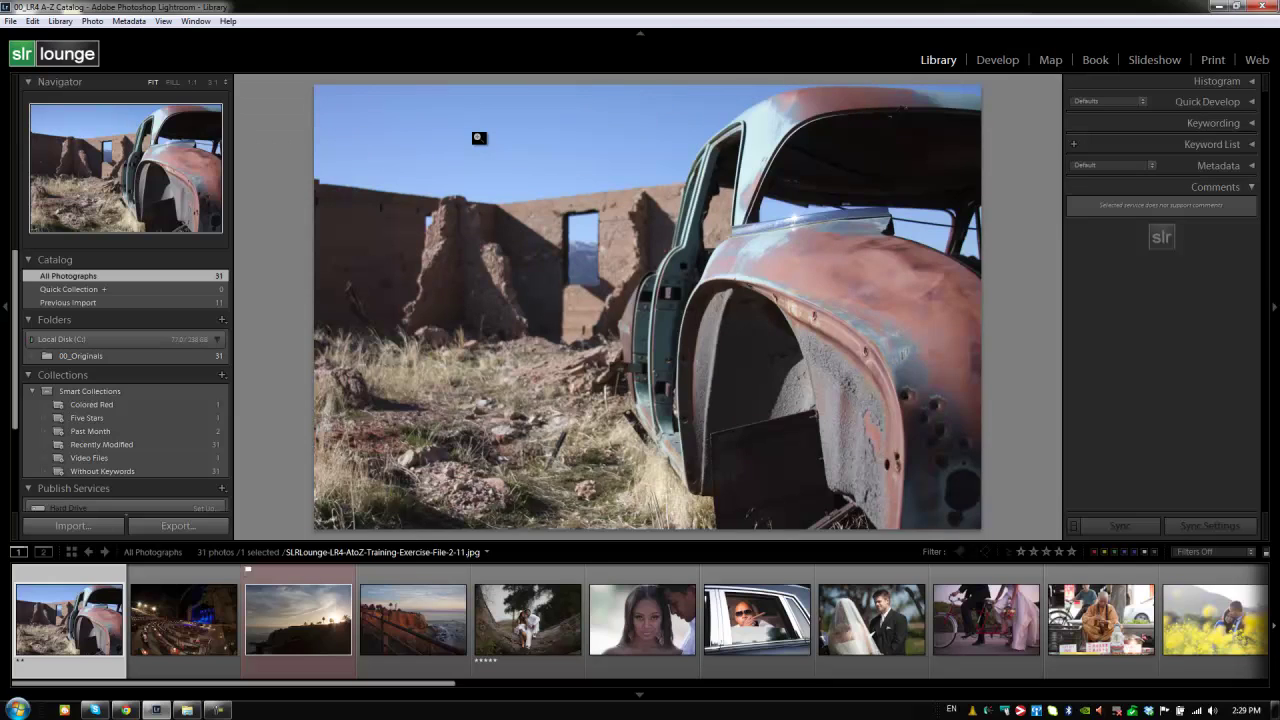
# Reopen View Options with Ctrl+J and enable the Info 1 overlay on the photo
pyautogui.hotkey('ctrl', 'j')
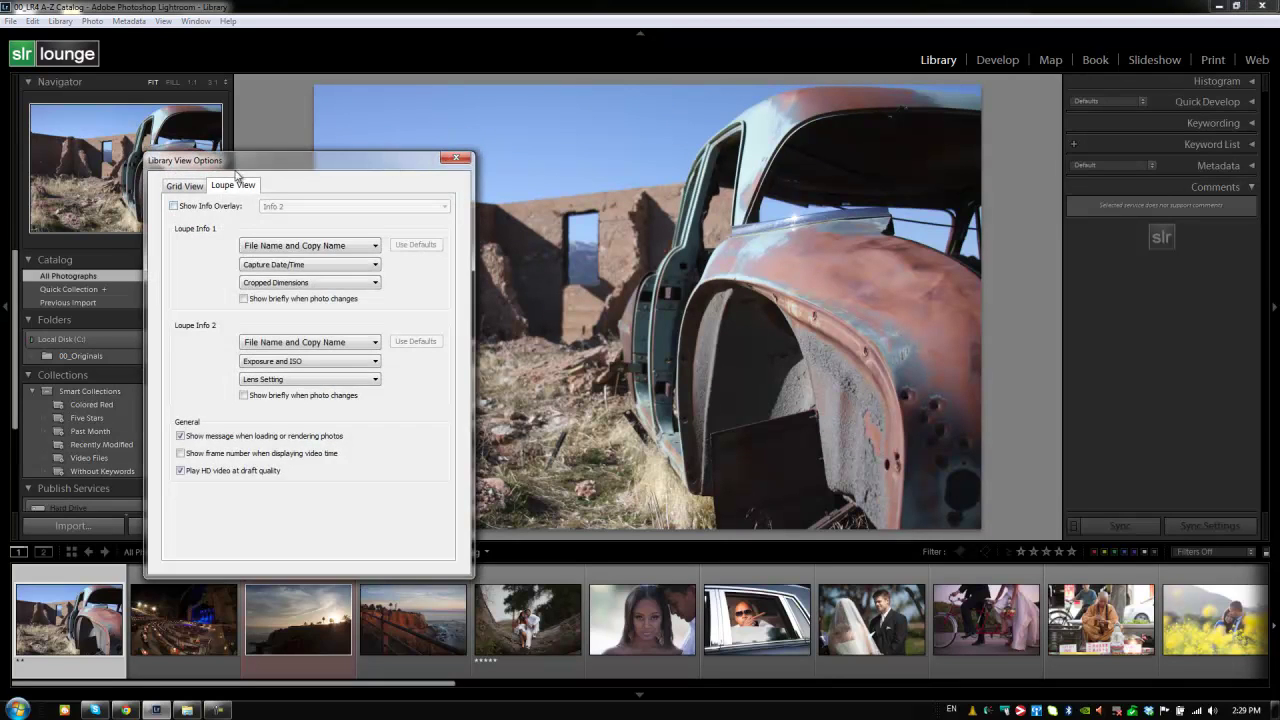
pyautogui.moveTo(273, 138); pyautogui.dragTo(811, 188)
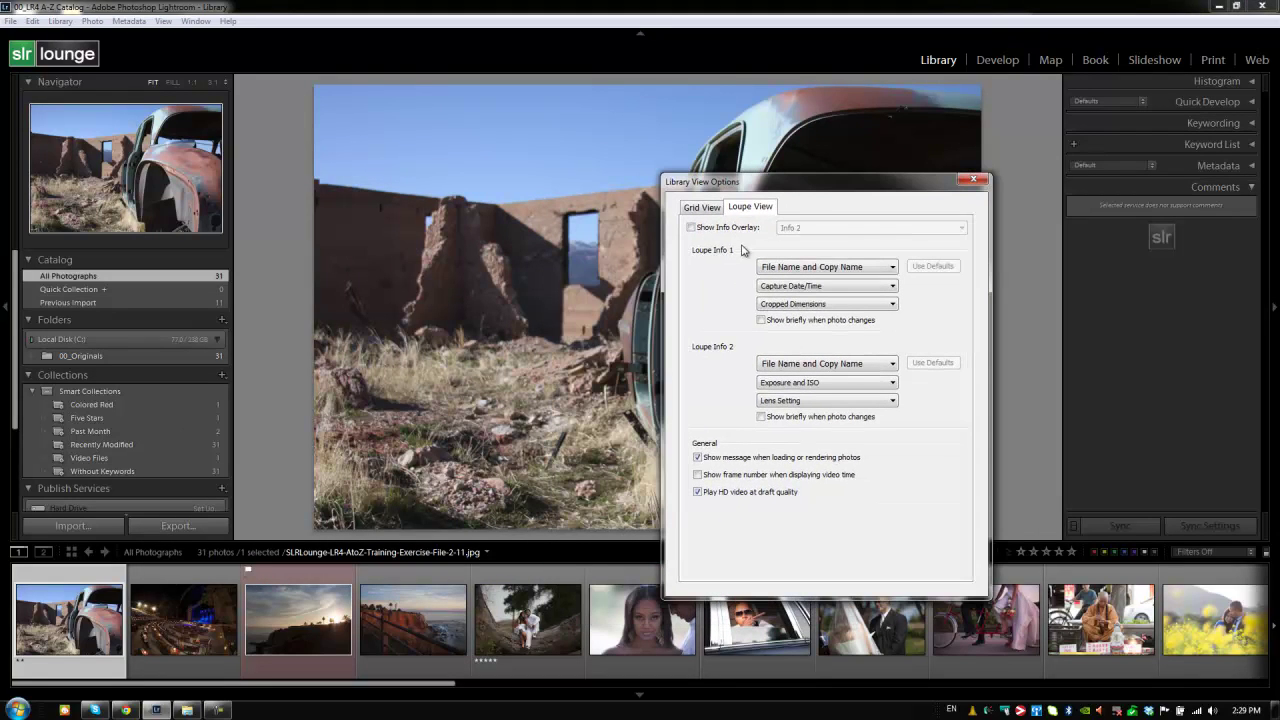
pyautogui.click(691, 227)
pyautogui.click(853, 230)
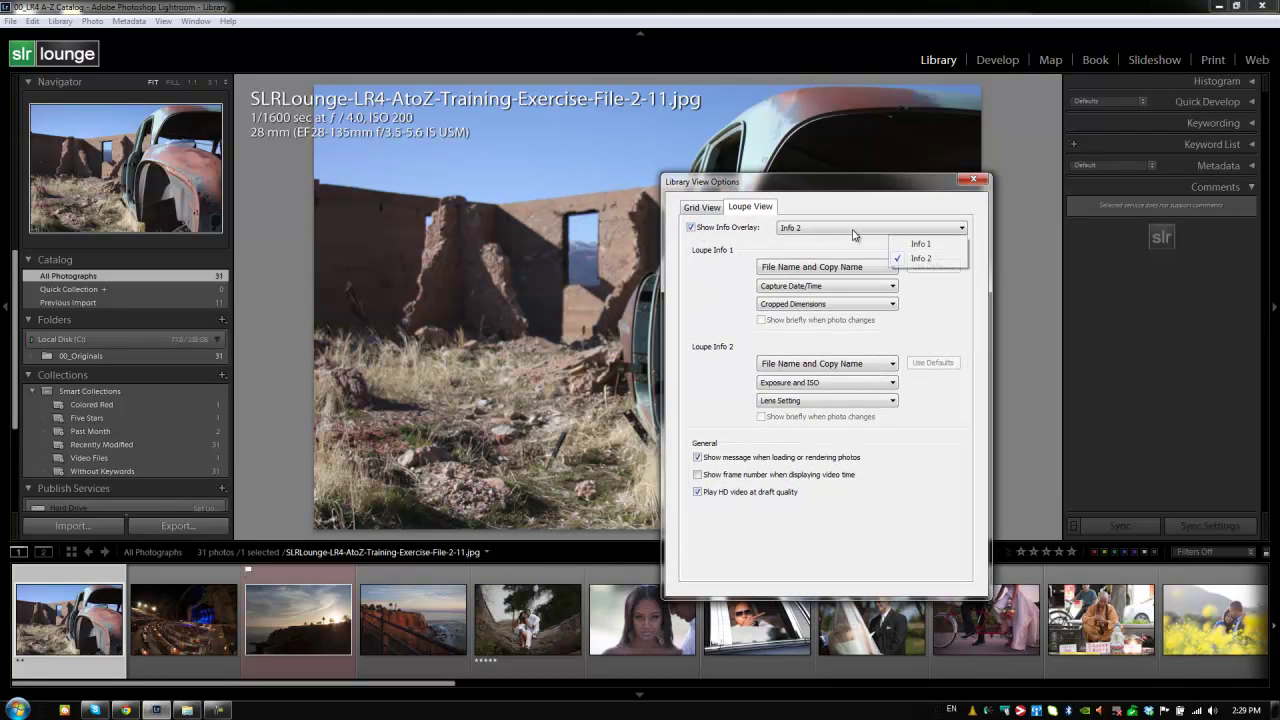
pyautogui.click(912, 244)
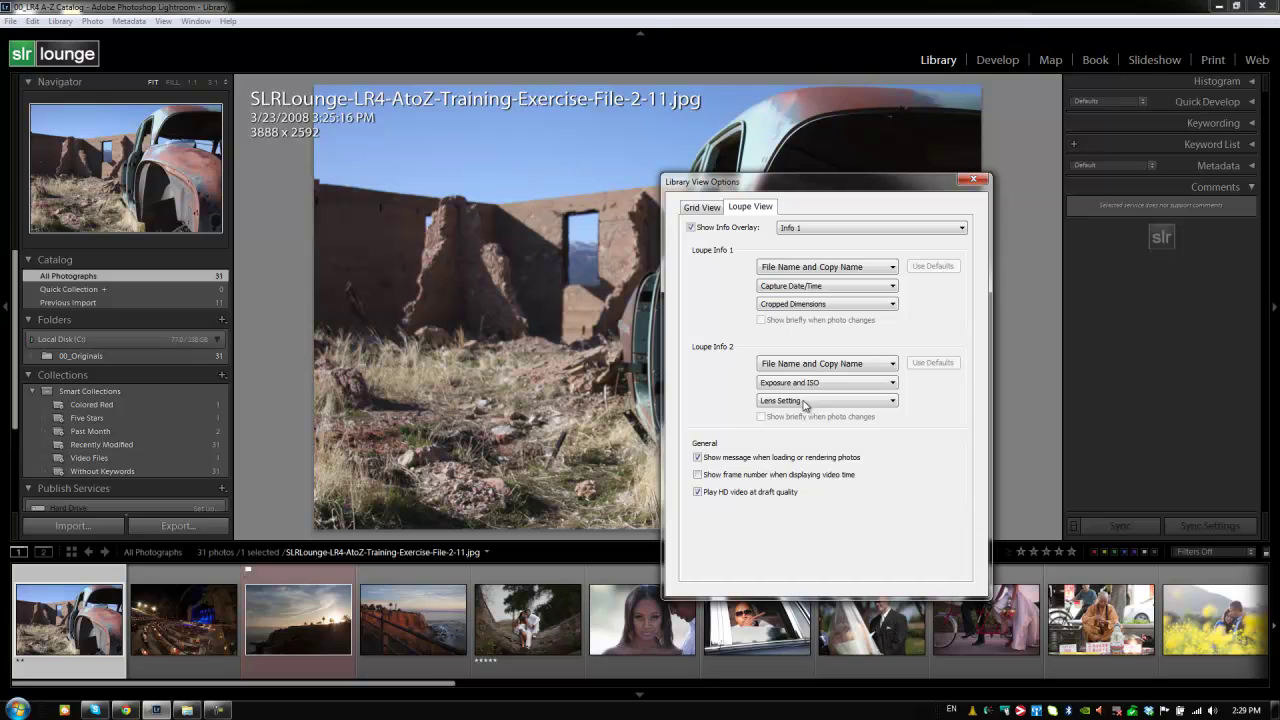
pyautogui.click(816, 291)
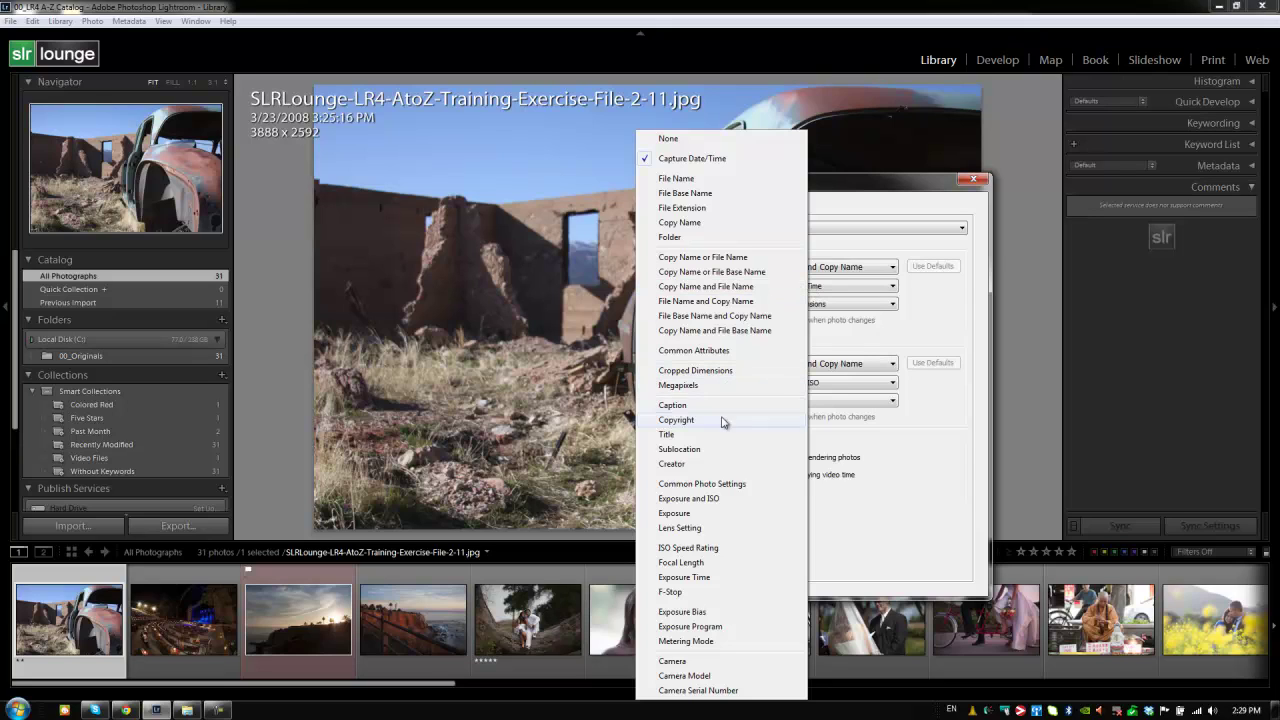
pyautogui.click(712, 499)
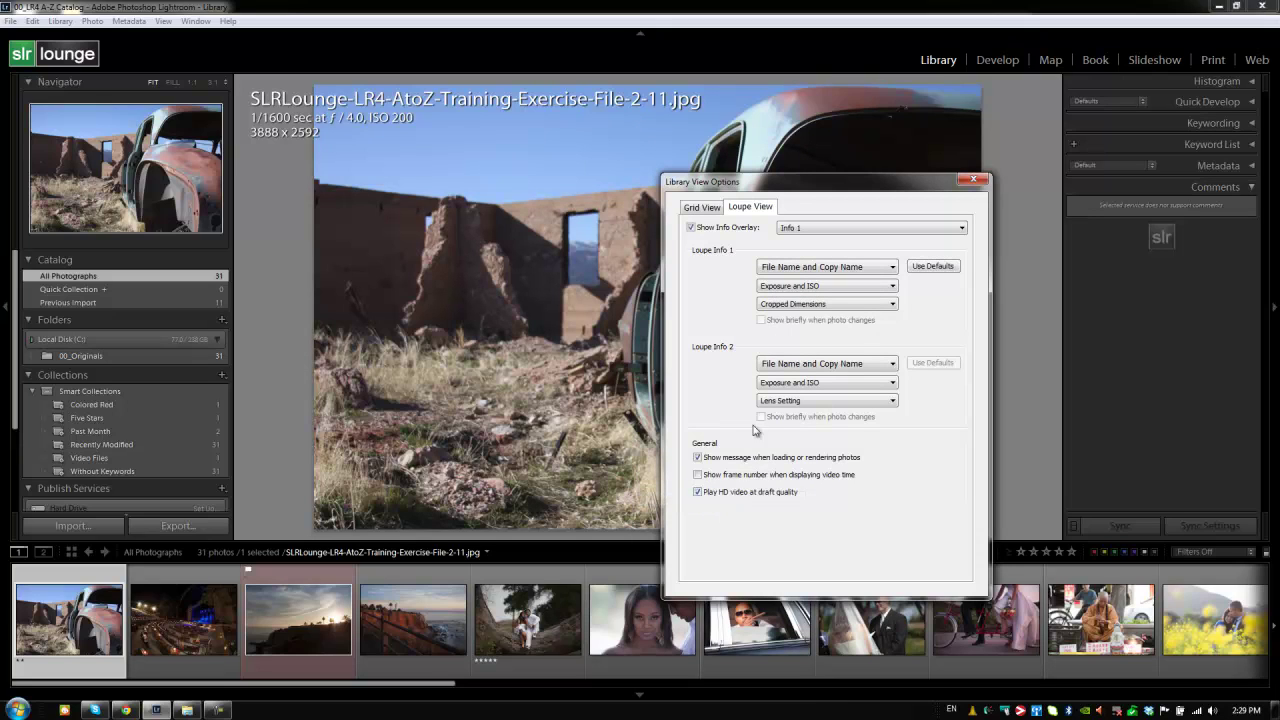
pyautogui.click(786, 311)
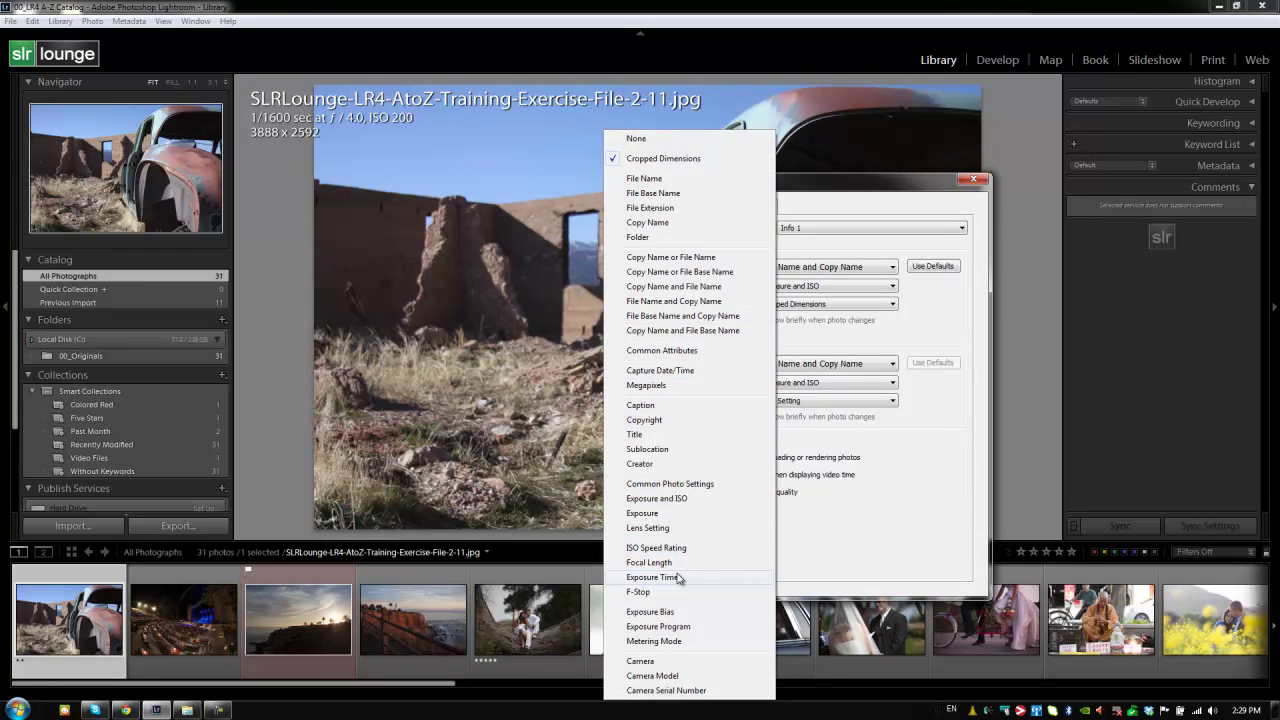
pyautogui.click(670, 386)
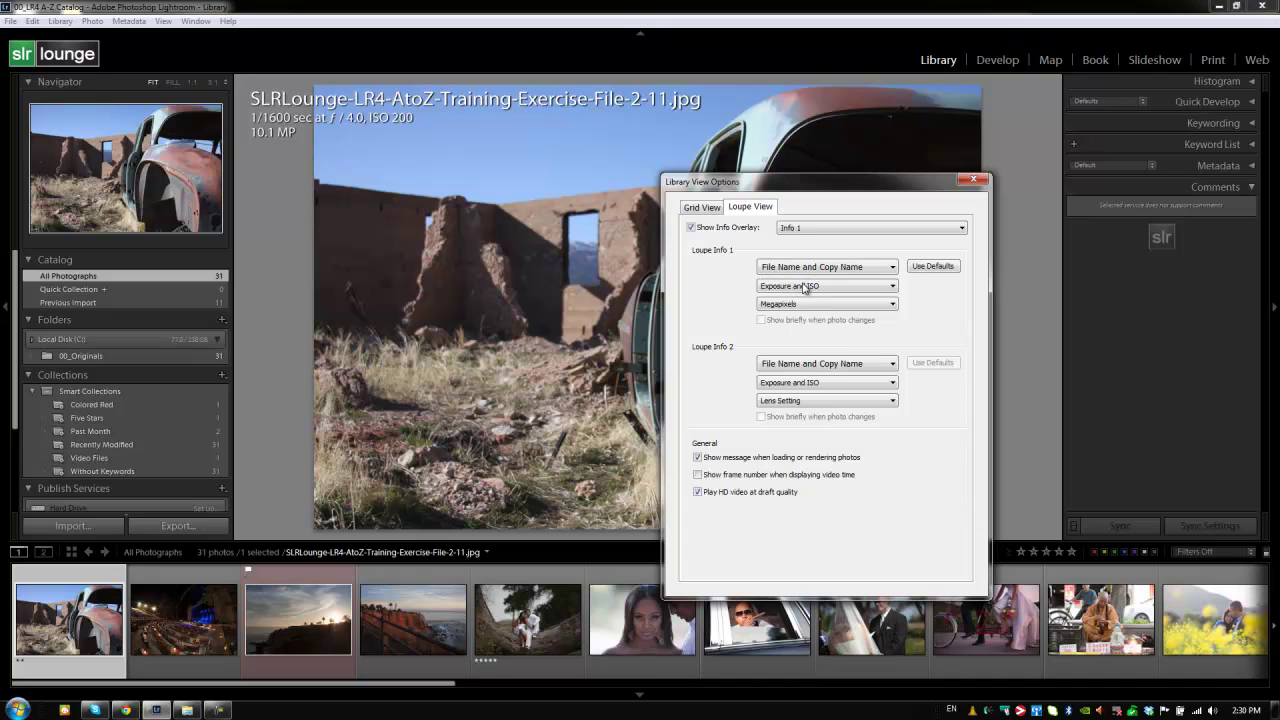
pyautogui.click(935, 266)
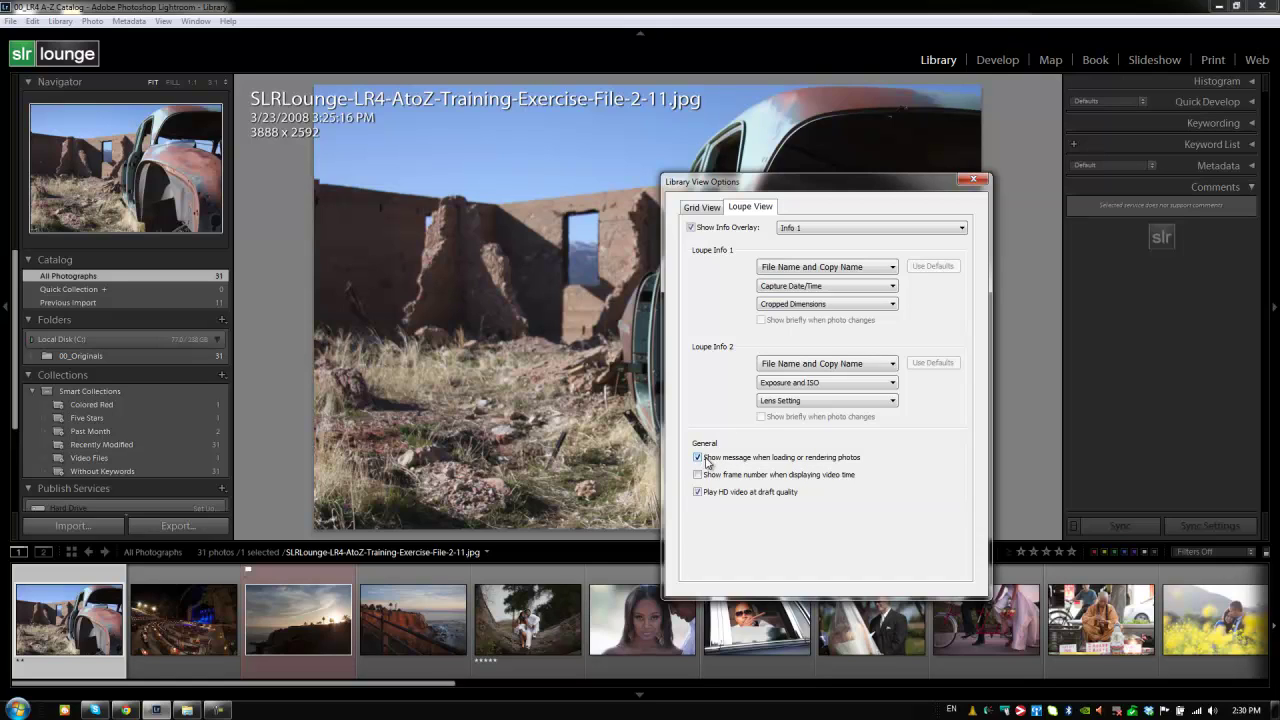
# Close the dialog and zoom 1:1 and back on the limousine photo, then on the monk photo
pyautogui.click(972, 179)
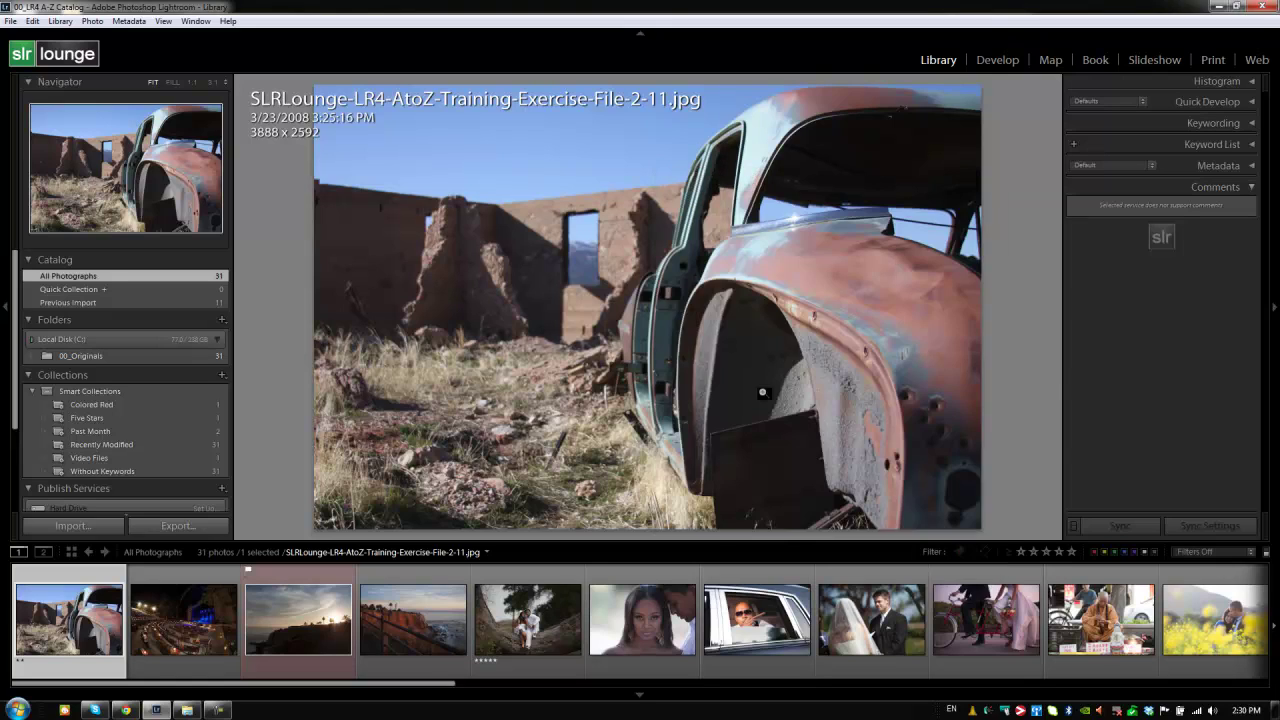
pyautogui.click(741, 632)
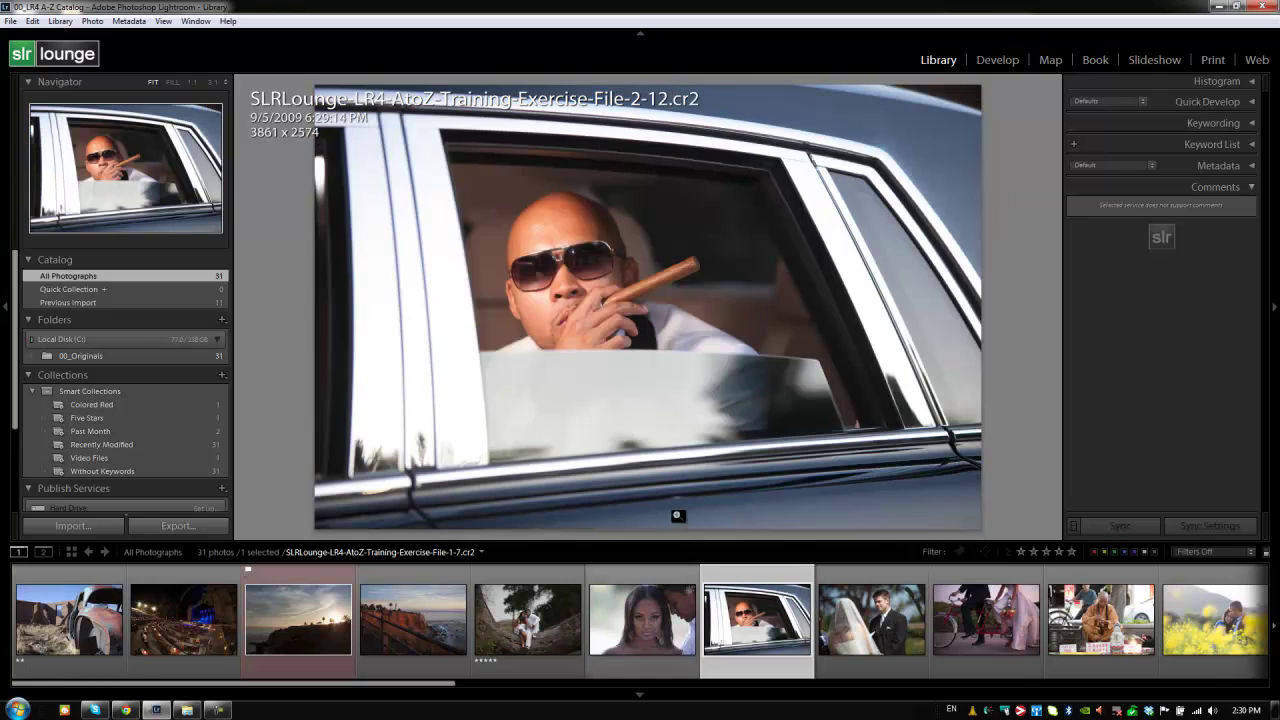
pyautogui.click(634, 300)
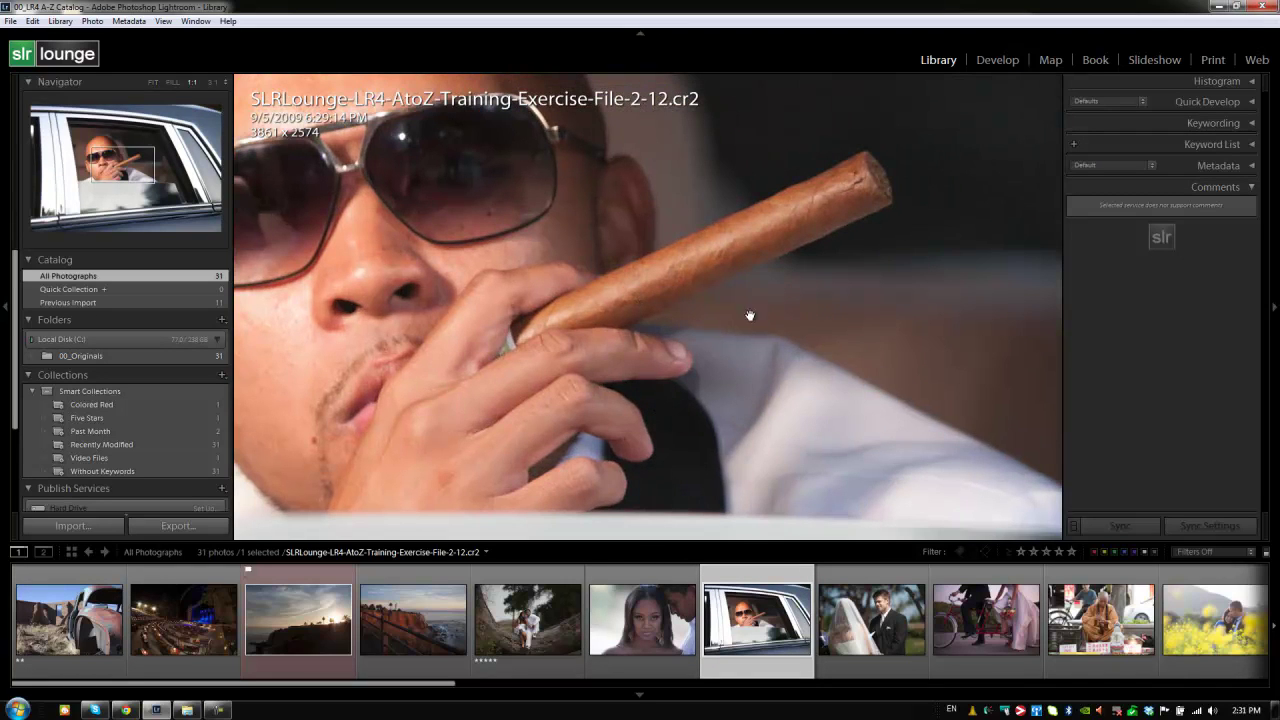
pyautogui.click(717, 349)
pyautogui.press('Right')
pyautogui.press('Right')
pyautogui.press('Right')
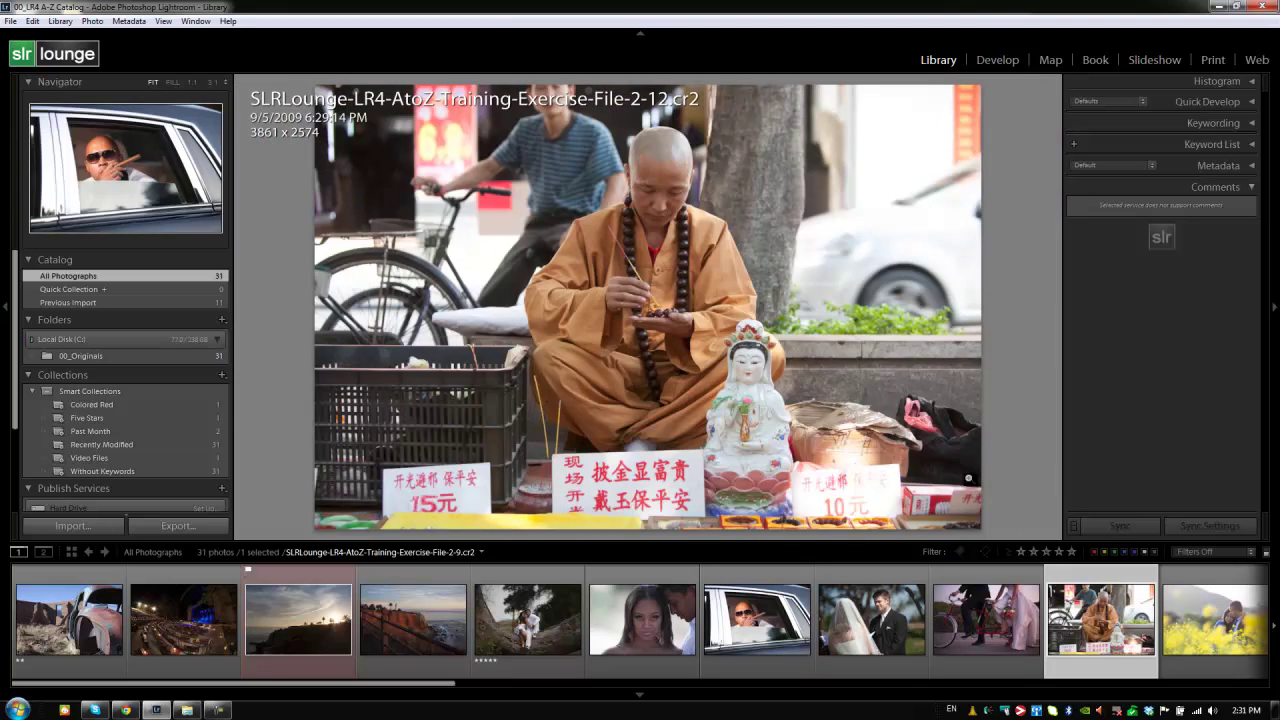
pyautogui.click(683, 304)
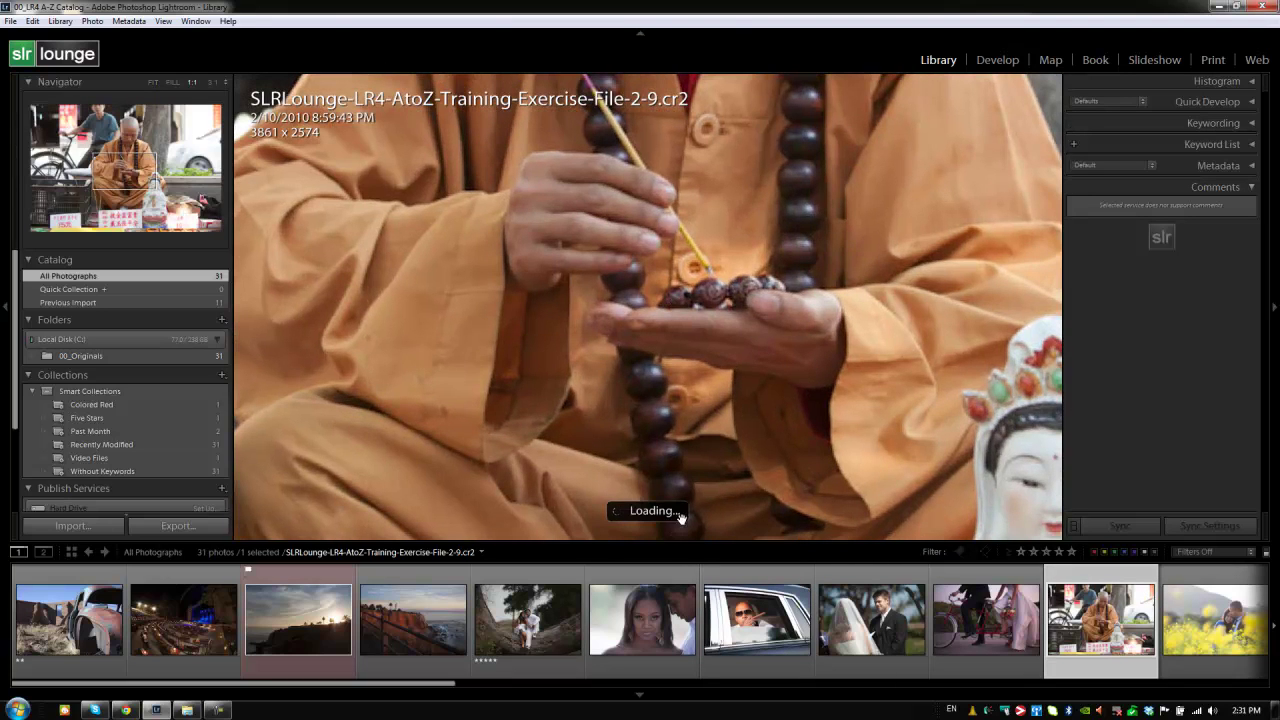
pyautogui.click(673, 336)
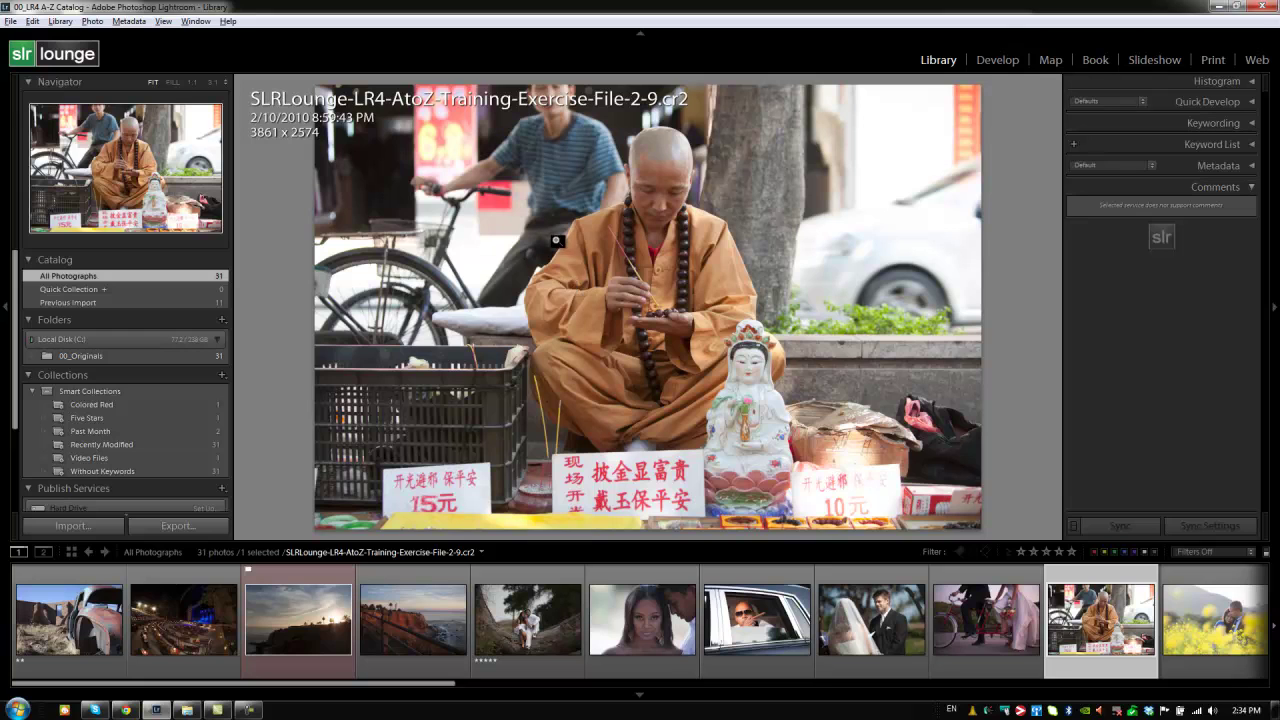
# Show frame numbers with video time and turn off draft-quality HD video playback
pyautogui.hotkey('ctrl', 'j')
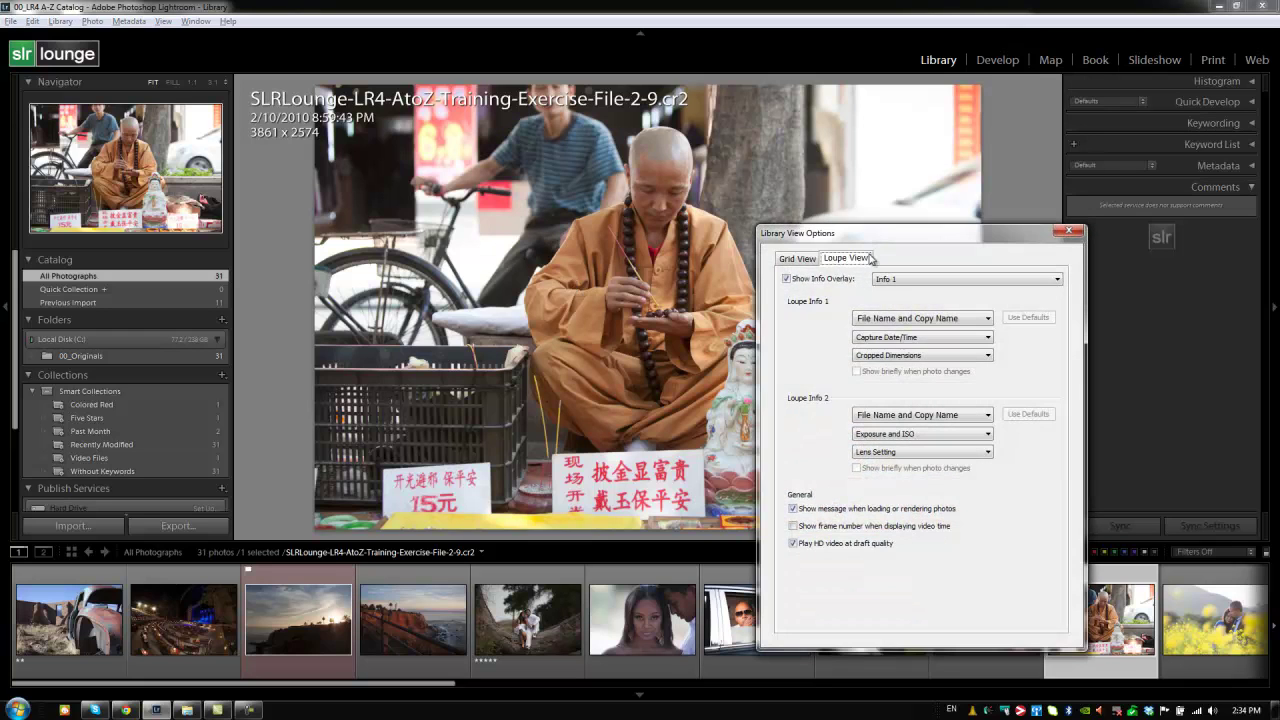
pyautogui.moveTo(870, 250); pyautogui.dragTo(539, 123)
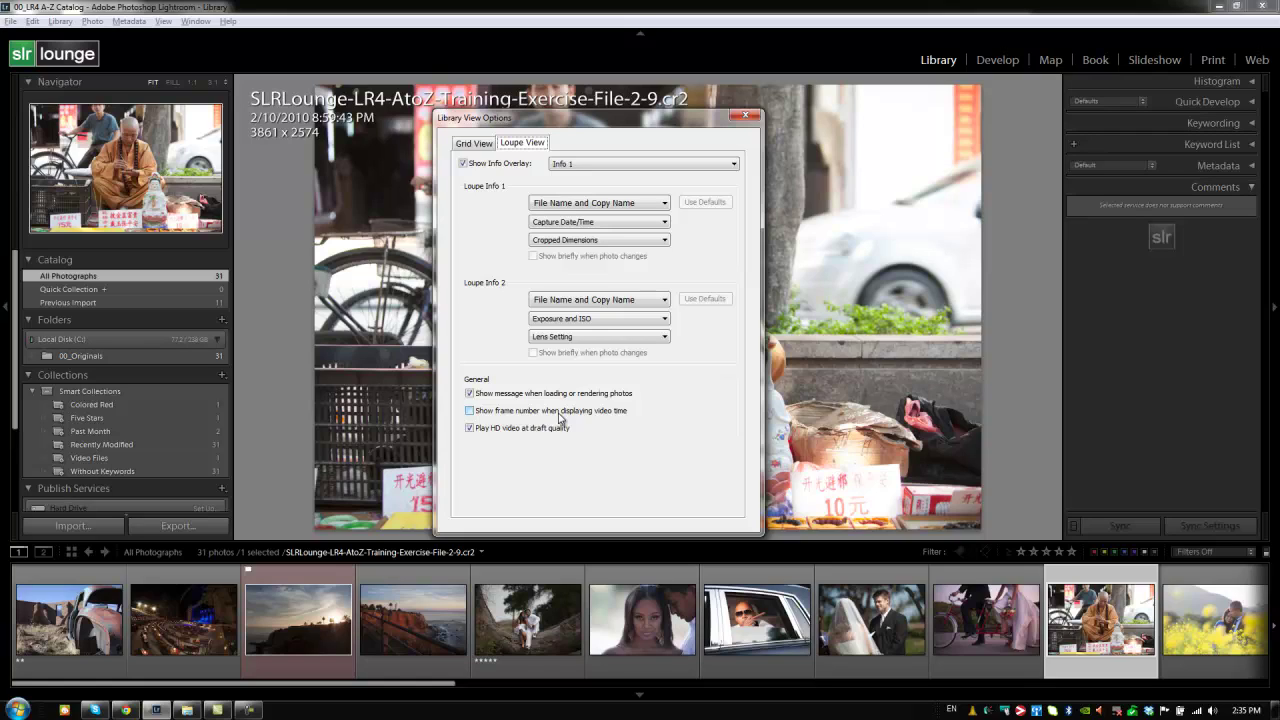
pyautogui.click(471, 411)
pyautogui.click(470, 429)
pyautogui.click(744, 118)
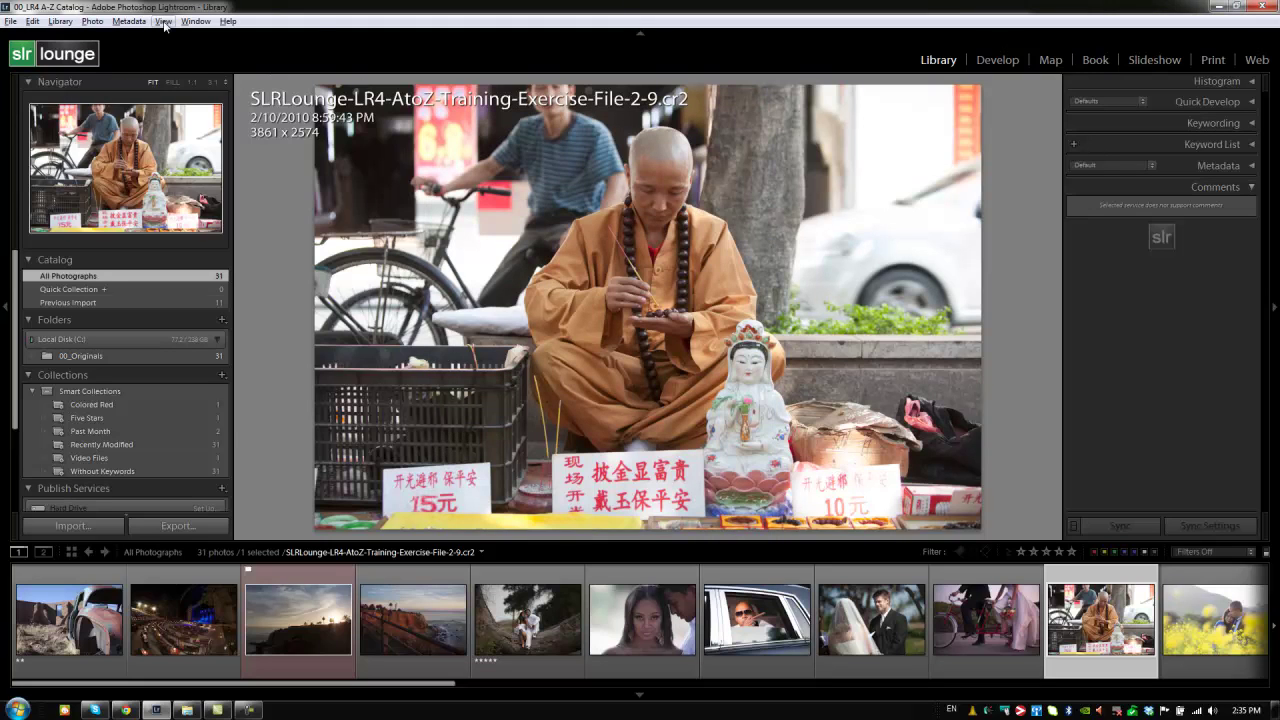
pyautogui.click(163, 21)
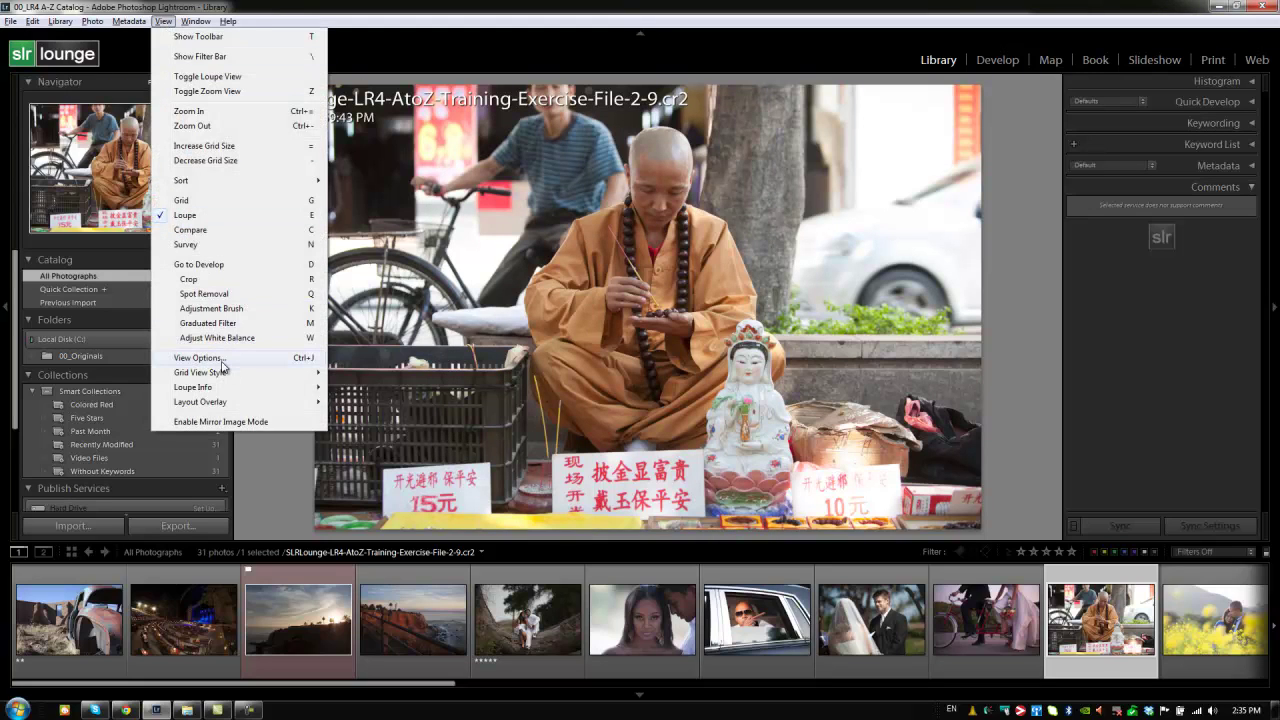